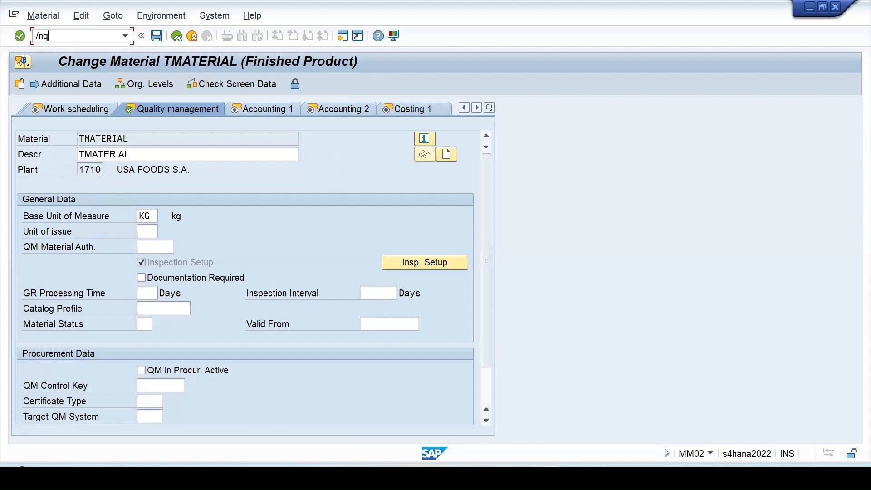
Step: Display sampling procedure VAR_SS in QDV3, picking it from the history list
{"action": "type", "text": "dv3"}
{"action": "key", "text": "Return"}
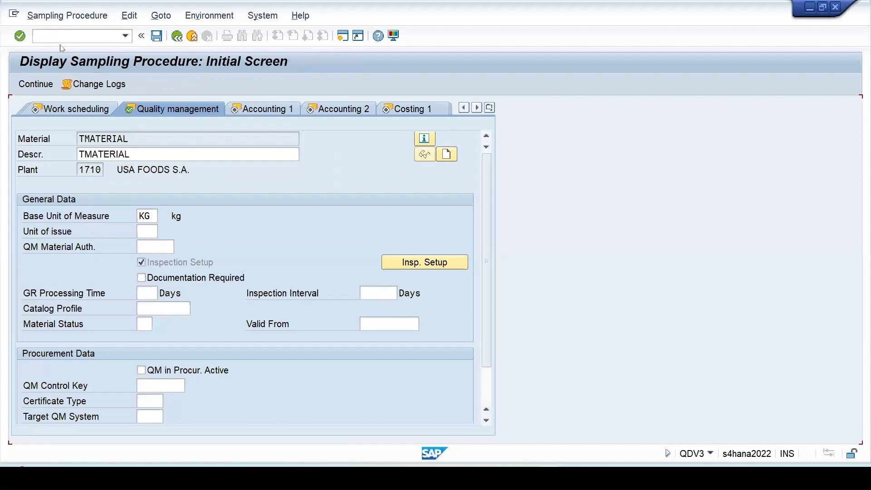
{"action": "key", "text": "space"}
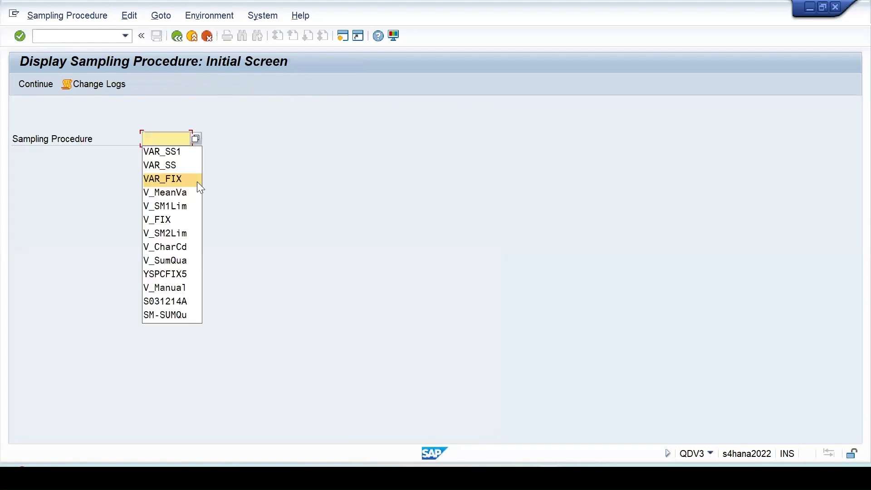
{"action": "left_click", "coordinate": [172, 168]}
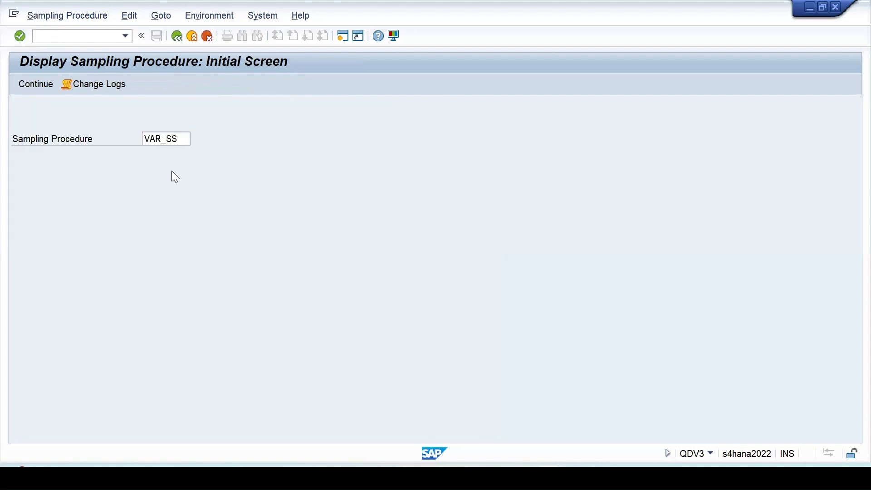
{"action": "key", "text": "Return"}
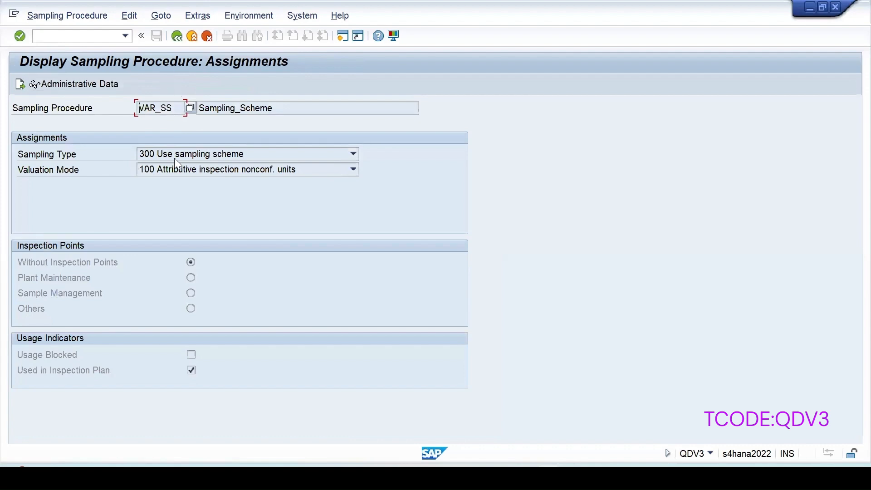
Step: Keep sampling type 300 and valuation mode 100, then continue to VAR_SS's special conditions
{"action": "left_click", "coordinate": [213, 157]}
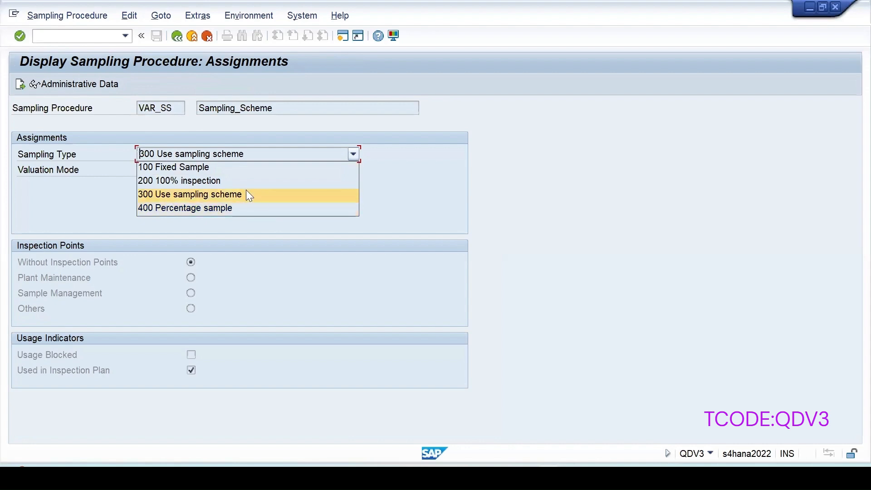
{"action": "left_click", "coordinate": [221, 192]}
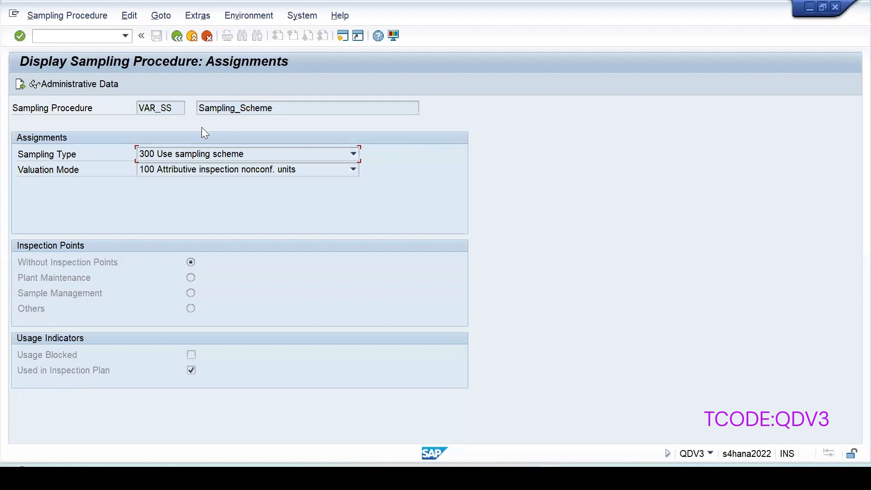
{"action": "left_click", "coordinate": [179, 171]}
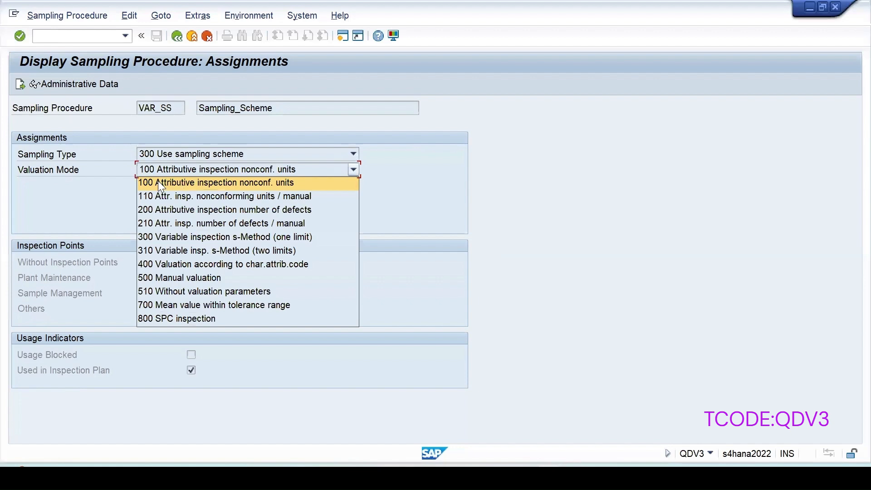
{"action": "left_click", "coordinate": [281, 184]}
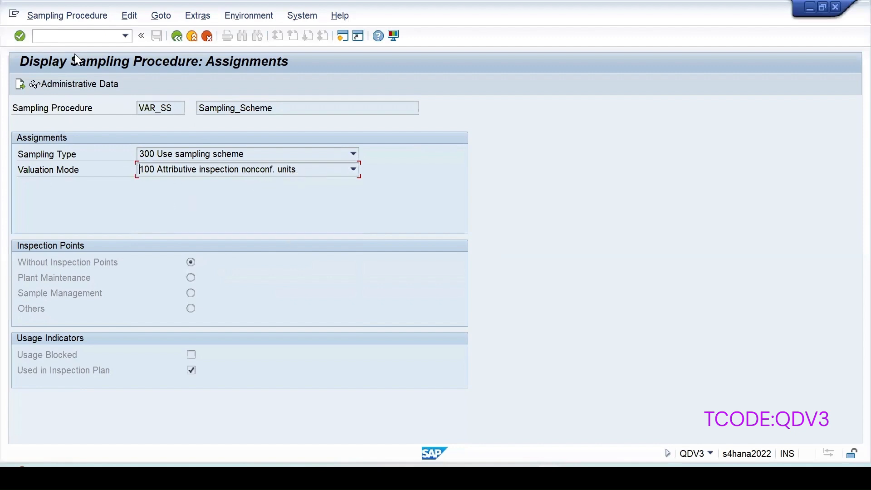
{"action": "left_click", "coordinate": [18, 85]}
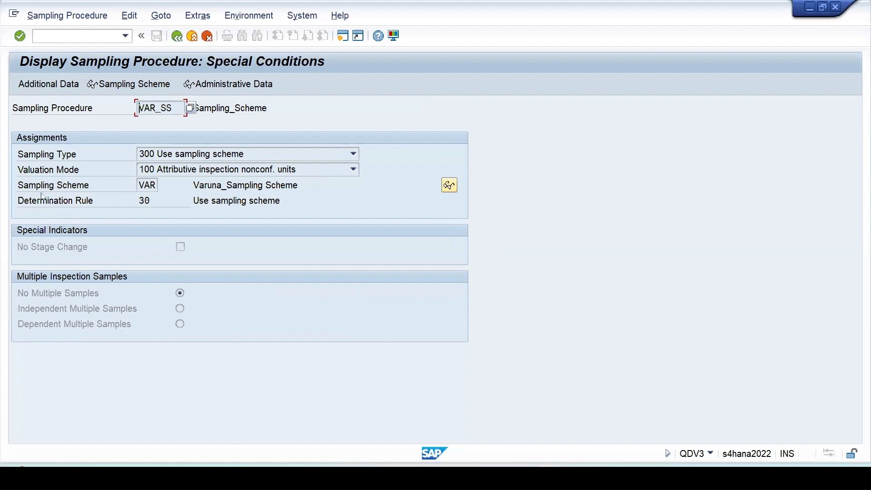
Step: Open the header data of VAR_SS's assigned sampling scheme VAR
{"action": "left_click", "coordinate": [125, 89]}
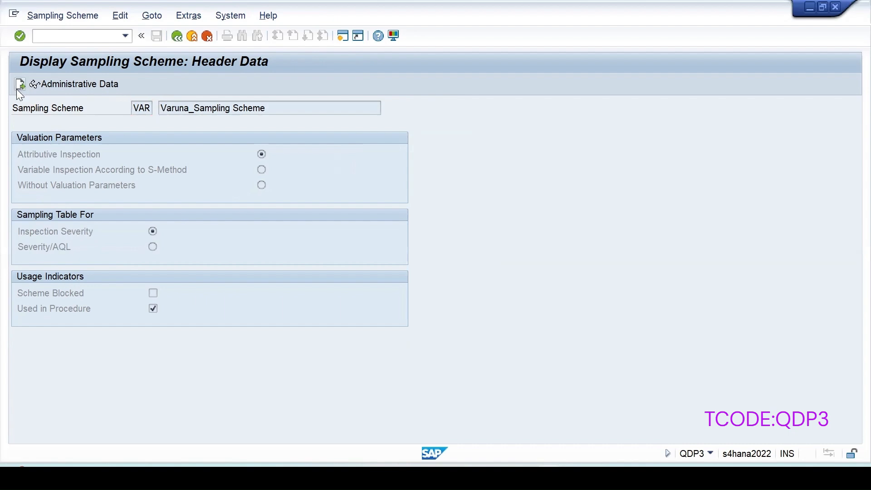
Step: Show VAR's sampling table for inspection severity 4 Normal Inspection
{"action": "key", "text": "Return"}
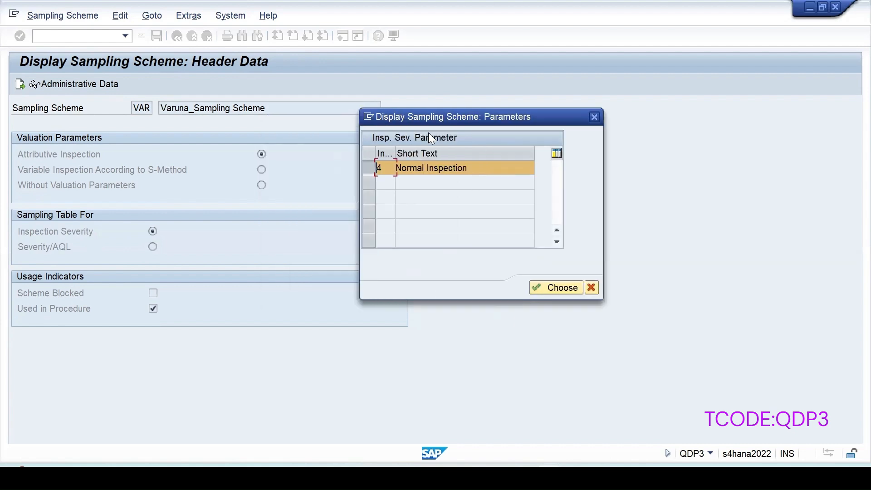
{"action": "left_click", "coordinate": [554, 289]}
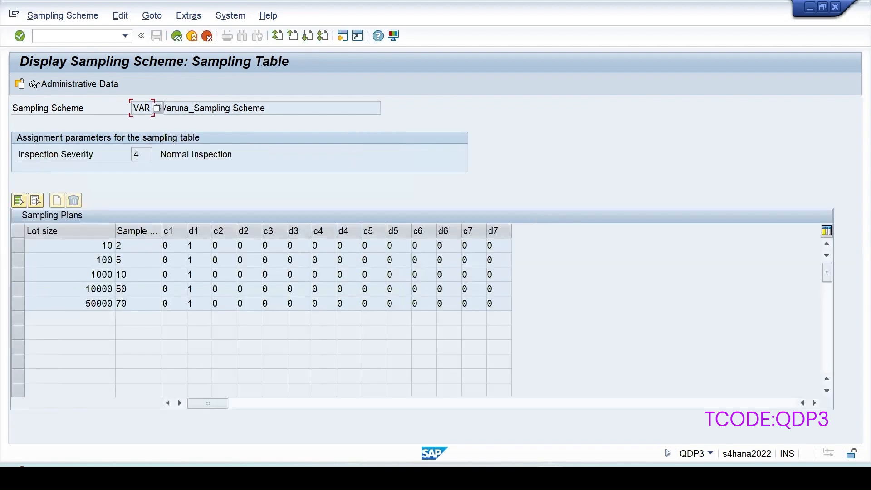
Step: Bring up field help for the d1 Rejection Number in row 1 of the table
{"action": "double_click", "coordinate": [98, 247]}
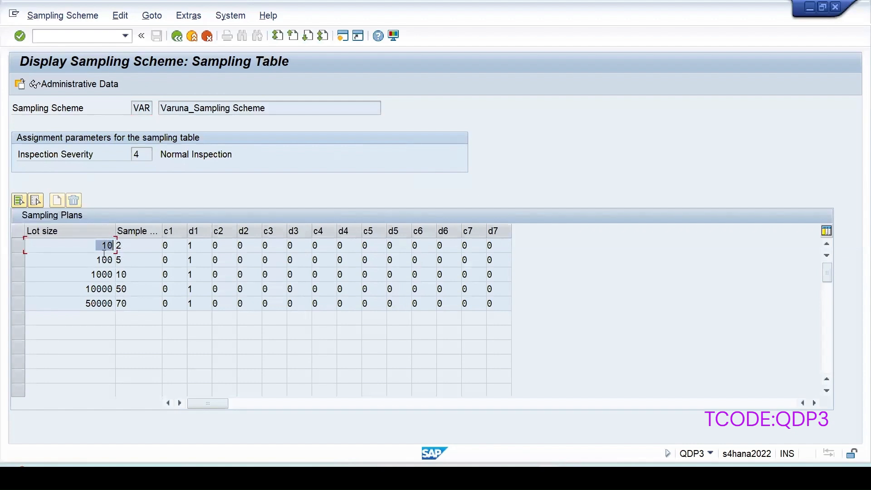
{"action": "double_click", "coordinate": [123, 247]}
{"action": "left_click", "coordinate": [172, 247]}
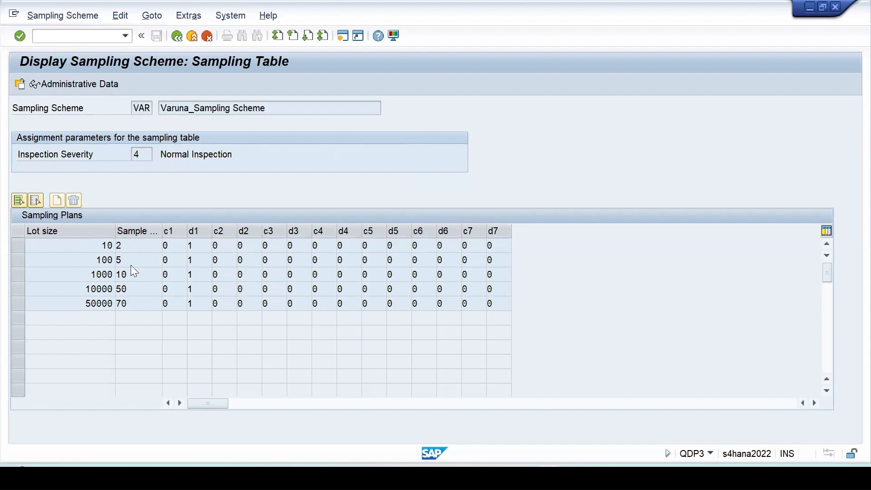
{"action": "key", "text": "F1"}
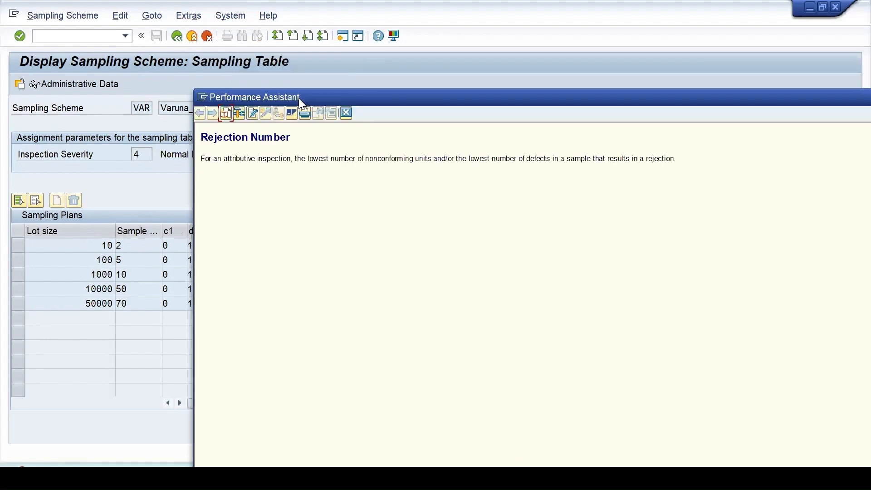
Step: Read the Rejection Number explanation, then close the help to see the full table
{"action": "left_click_drag", "start_coordinate": [299, 98], "coordinate": [381, 92]}
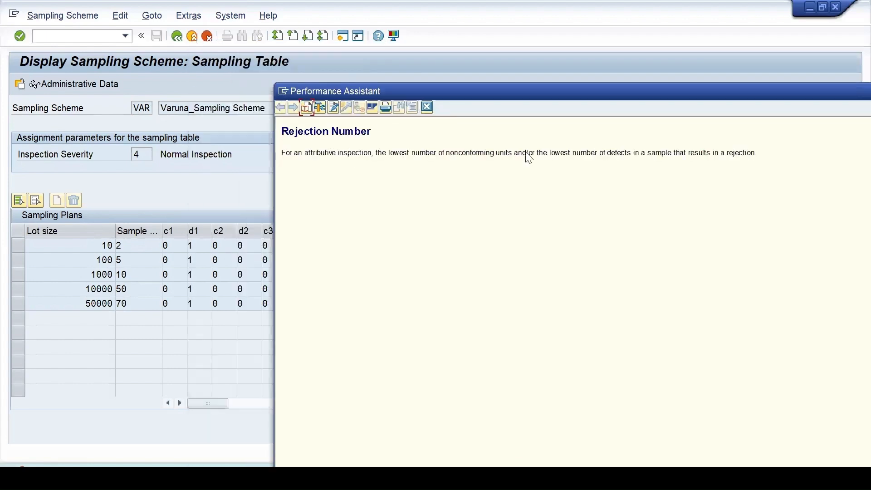
{"action": "left_click_drag", "start_coordinate": [549, 153], "coordinate": [757, 153]}
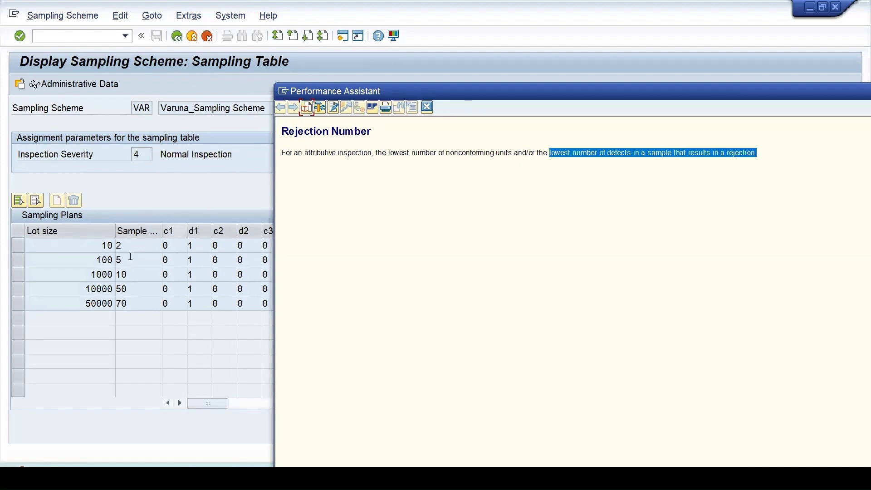
{"action": "left_click", "coordinate": [198, 251]}
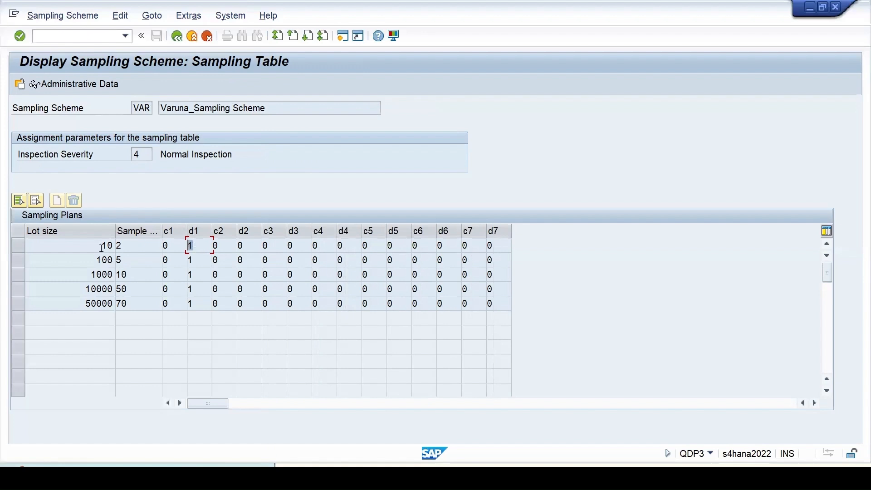
{"action": "left_click", "coordinate": [173, 251]}
{"action": "key", "text": "F1"}
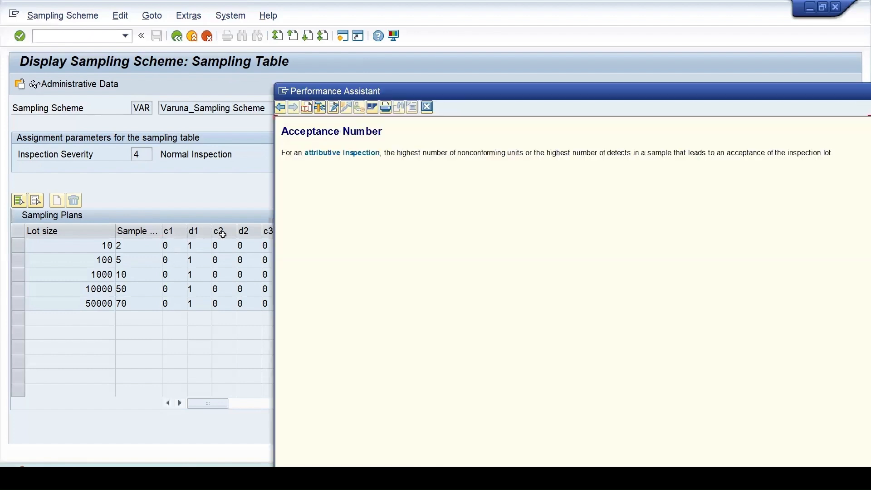
{"action": "left_click_drag", "start_coordinate": [282, 132], "coordinate": [609, 153]}
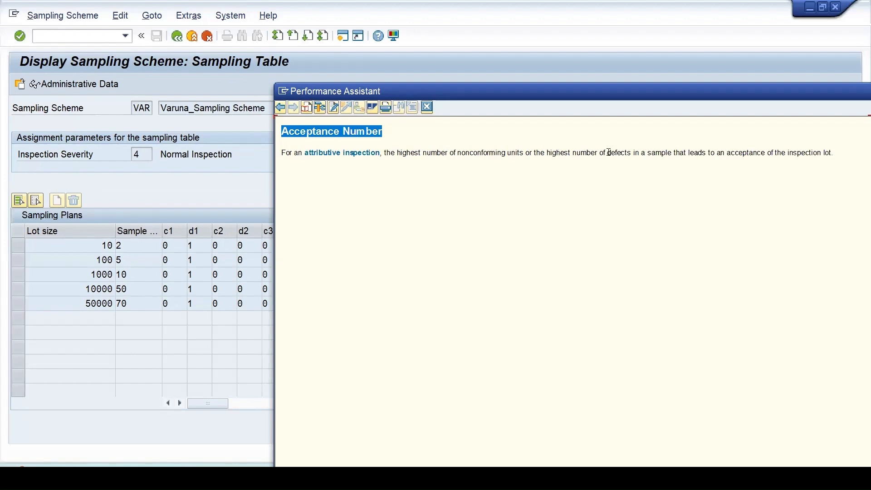
{"action": "left_click_drag", "start_coordinate": [675, 154], "coordinate": [677, 154]}
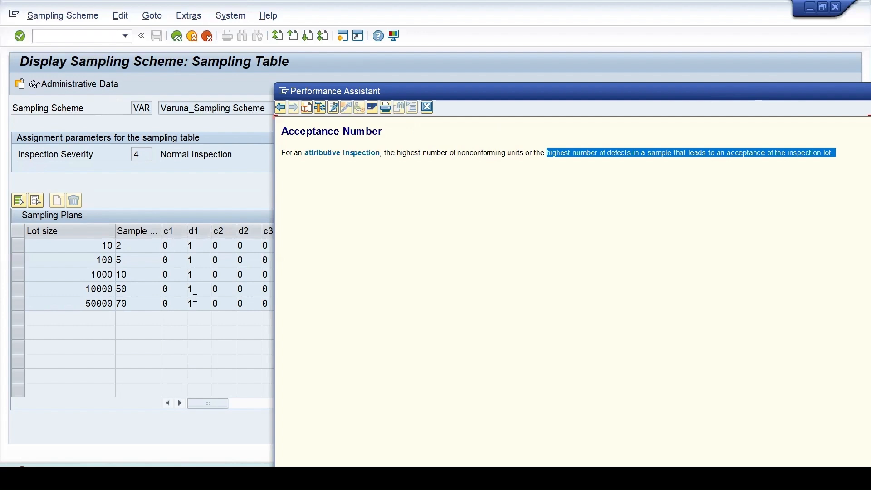
{"action": "left_click", "coordinate": [427, 107]}
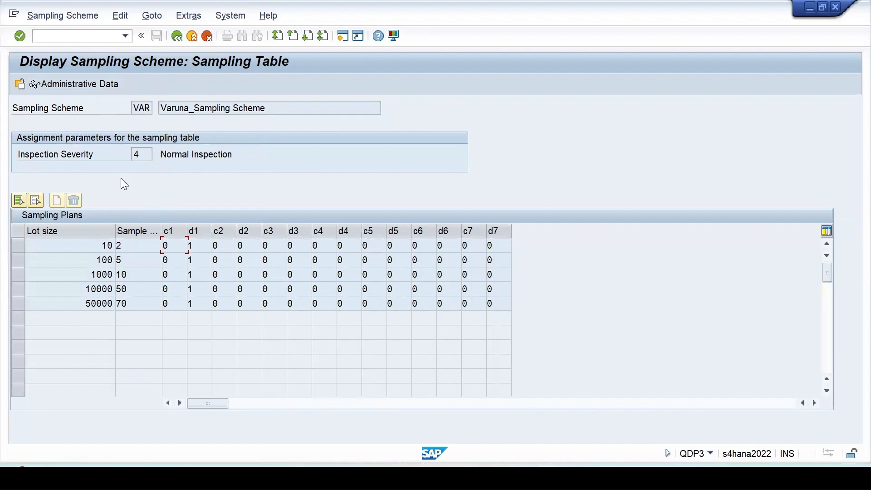
Step: Return to SAP Easy Access with /n and start QDP1 Create Sampling Scheme
{"action": "left_click", "coordinate": [78, 36]}
{"action": "type", "text": "/n"}
{"action": "key", "text": "Return"}
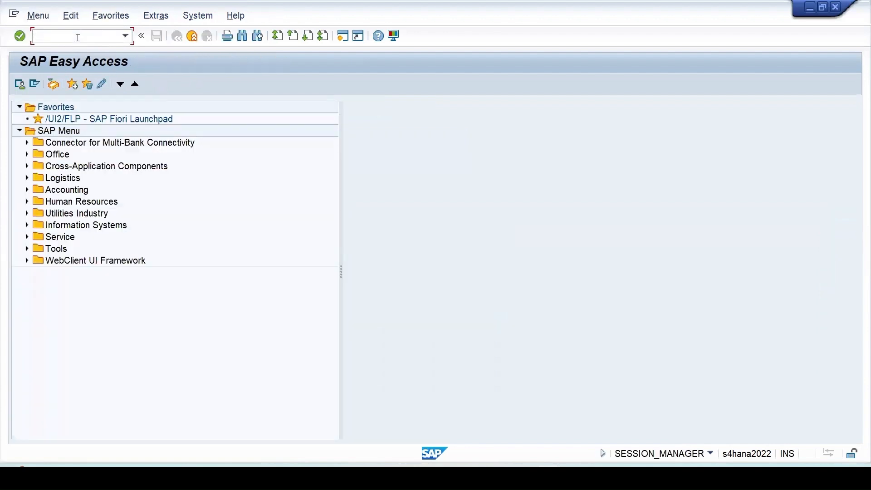
{"action": "type", "text": "qdp1"}
{"action": "key", "text": "Return"}
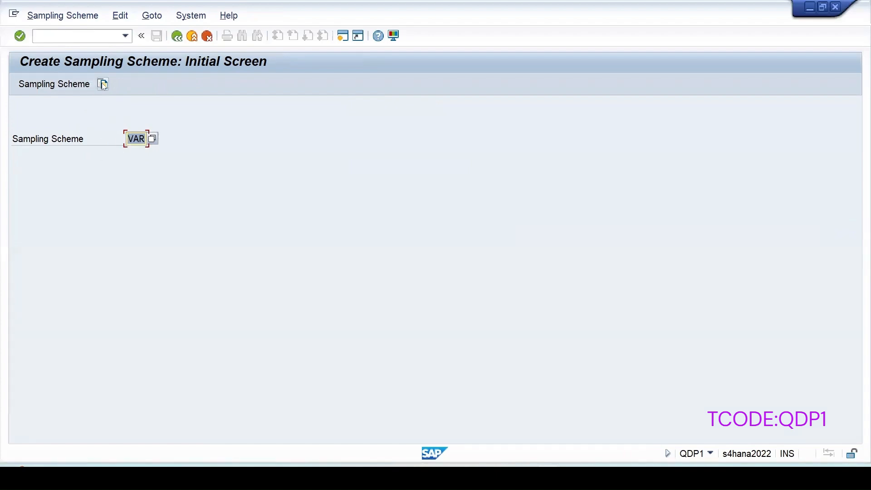
Step: Change the scheme key to V1 and copy its data from existing scheme VAR
{"action": "left_click", "coordinate": [142, 139]}
{"action": "key", "text": "BackSpace"}
{"action": "key", "text": "BackSpace"}
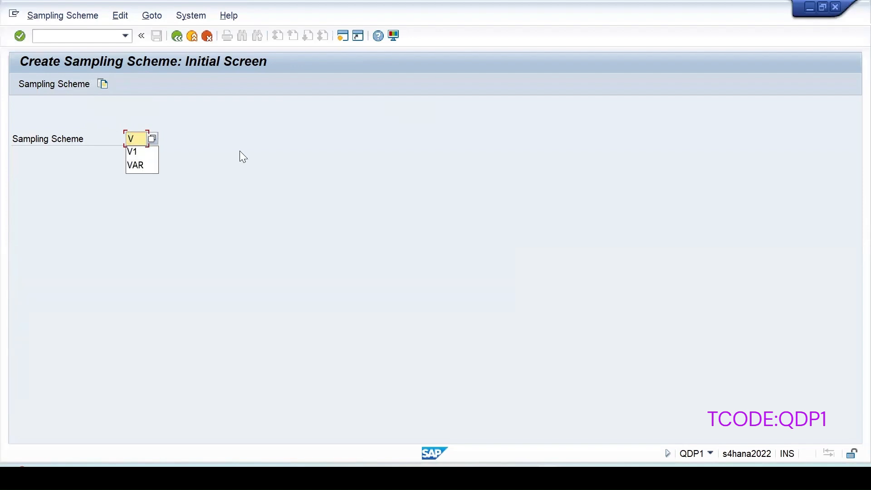
{"action": "type", "text": "1"}
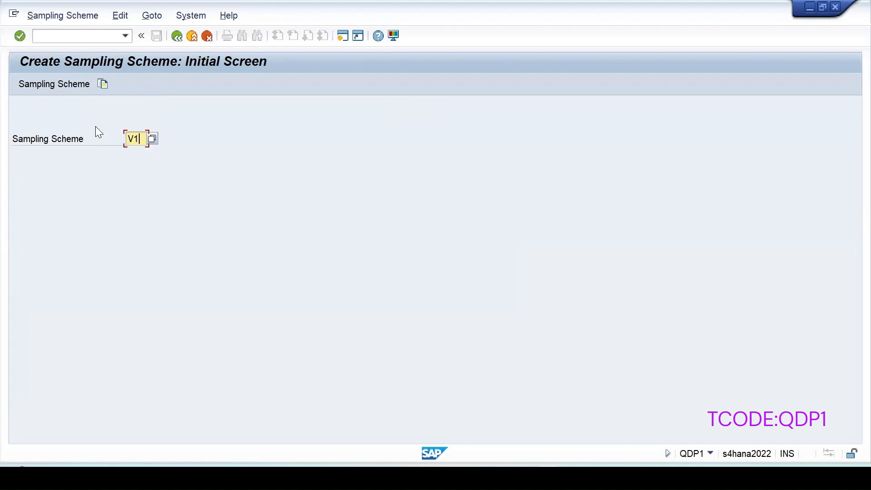
{"action": "left_click", "coordinate": [101, 86]}
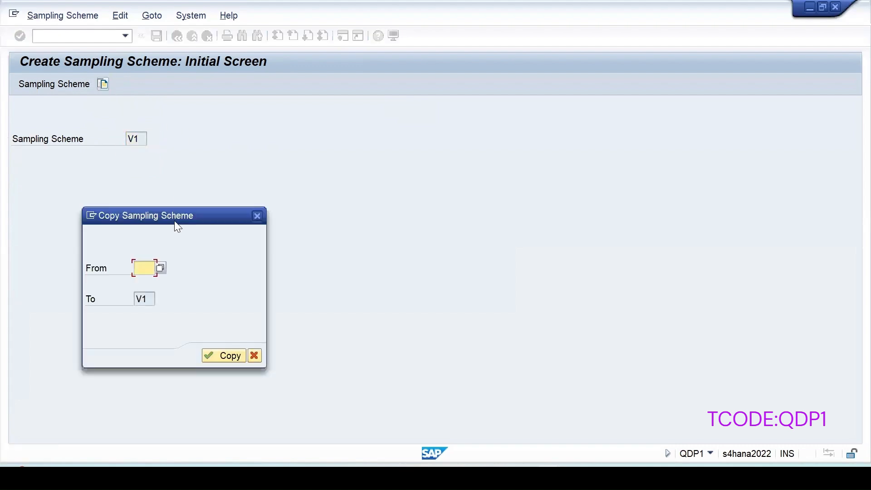
{"action": "left_click_drag", "start_coordinate": [205, 217], "coordinate": [323, 125]}
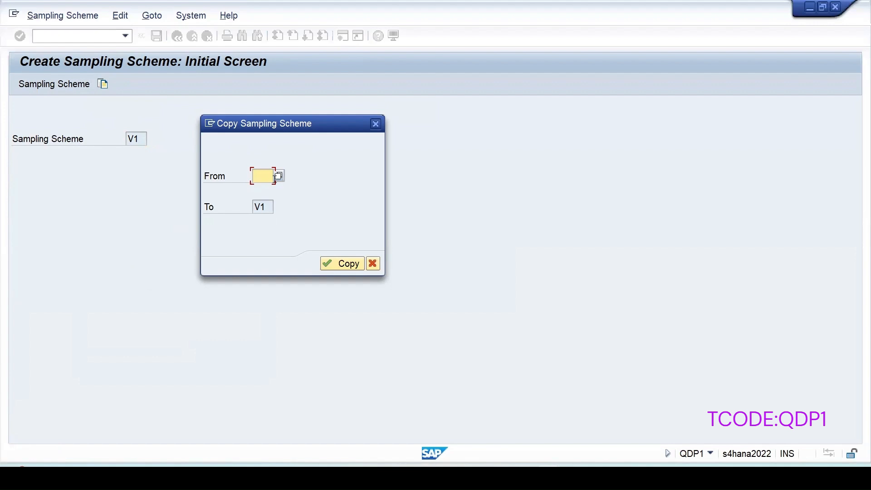
{"action": "type", "text": "var"}
{"action": "left_click", "coordinate": [343, 263]}
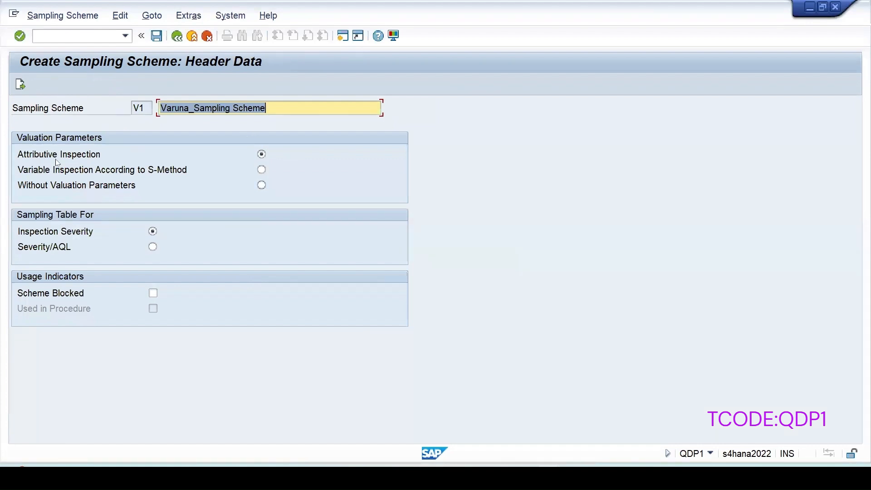
Step: Open V1's sampling table for Normal Inspection
{"action": "left_click", "coordinate": [20, 84]}
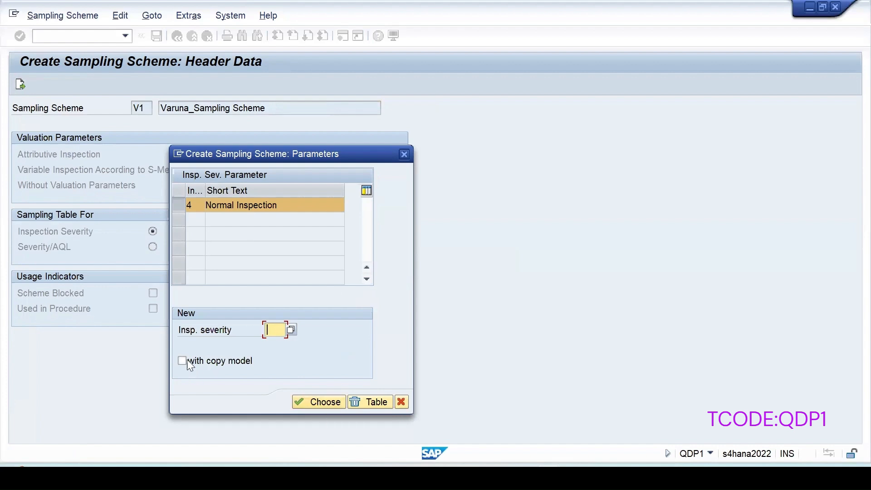
{"action": "left_click", "coordinate": [331, 403]}
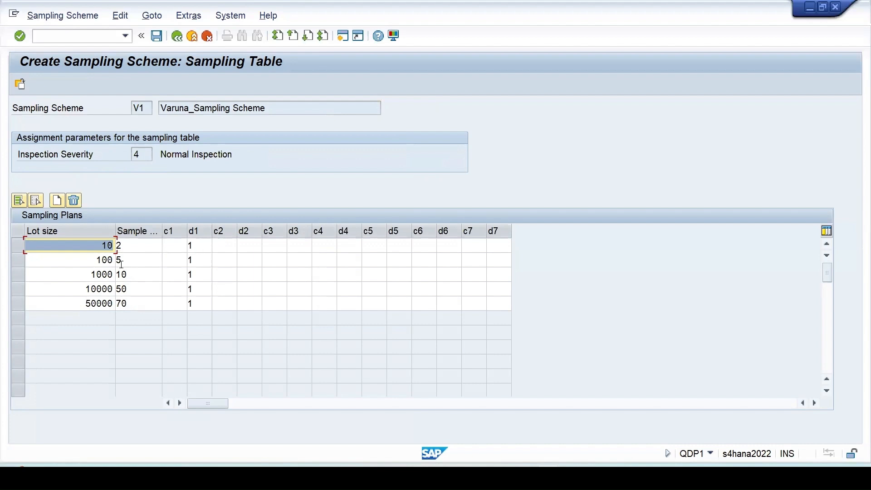
Step: Delete the 50000 lot-size row from V1's sampling table
{"action": "left_click", "coordinate": [17, 304]}
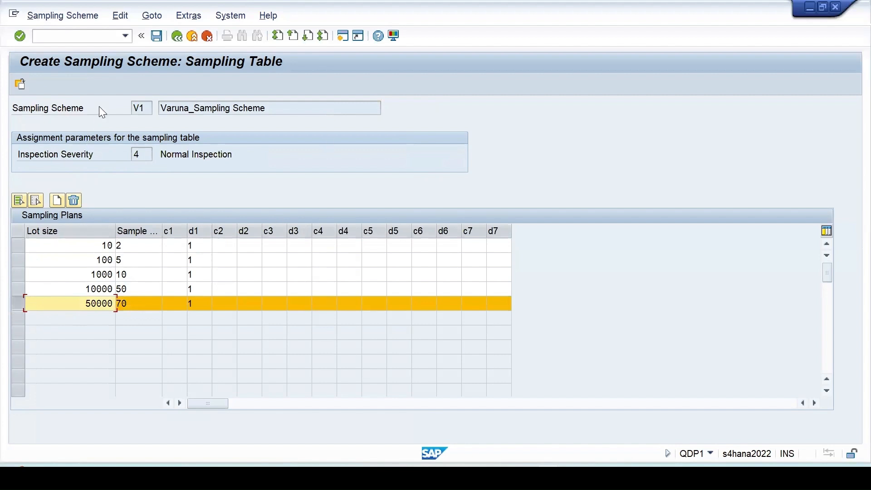
{"action": "left_click", "coordinate": [74, 200]}
{"action": "left_click", "coordinate": [207, 251]}
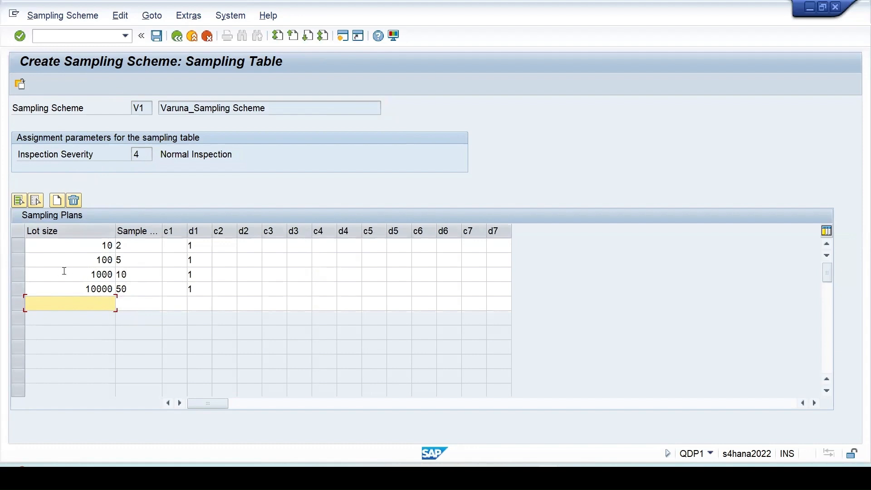
Step: Set the 100 row's rejection number d1 to 2 and show its field help
{"action": "left_click", "coordinate": [195, 260]}
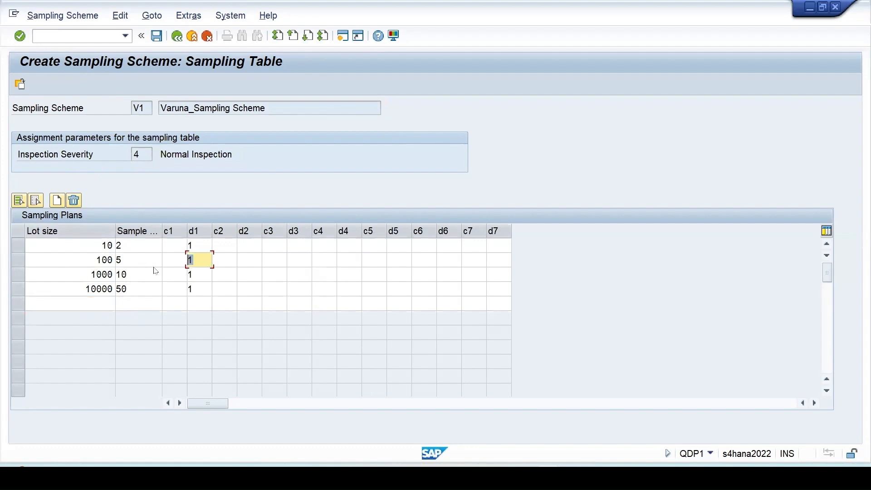
{"action": "type", "text": "2"}
{"action": "key", "text": "F1"}
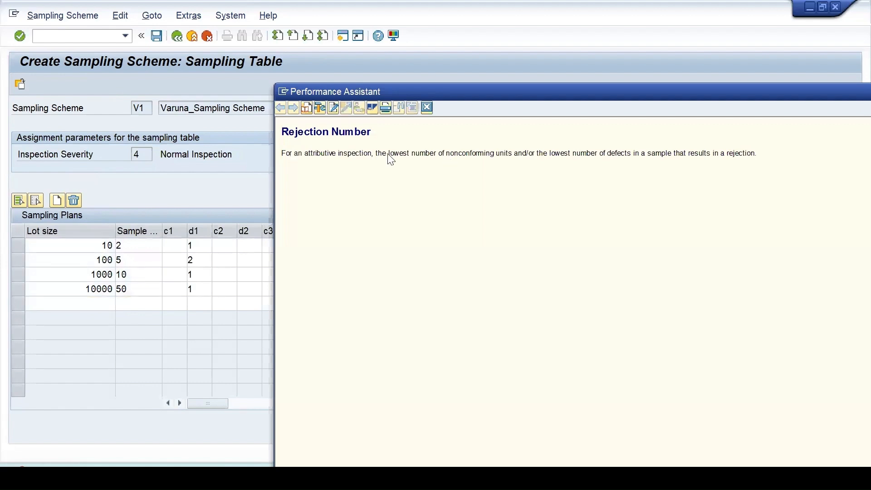
Step: Highlight the Rejection Number definition in Performance Assistant, then close the help window
{"action": "left_click_drag", "start_coordinate": [402, 156], "coordinate": [743, 152]}
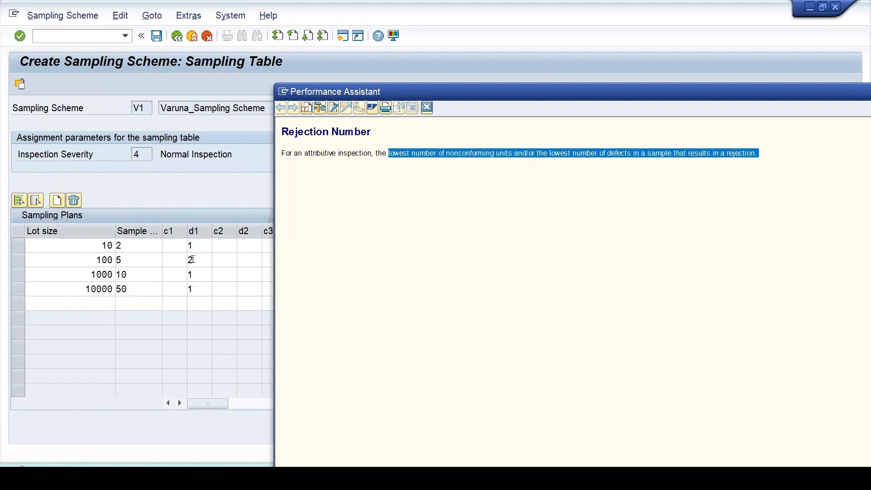
{"action": "left_click_drag", "start_coordinate": [97, 260], "coordinate": [139, 263]}
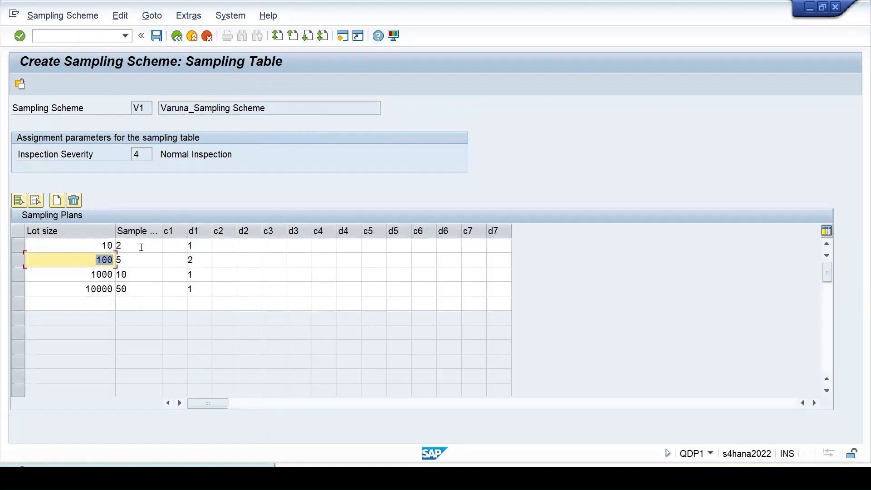
Step: Delete the 10000 lot-size row and give the 1000 row rejection number 5 and sample size 15
{"action": "left_click", "coordinate": [19, 276]}
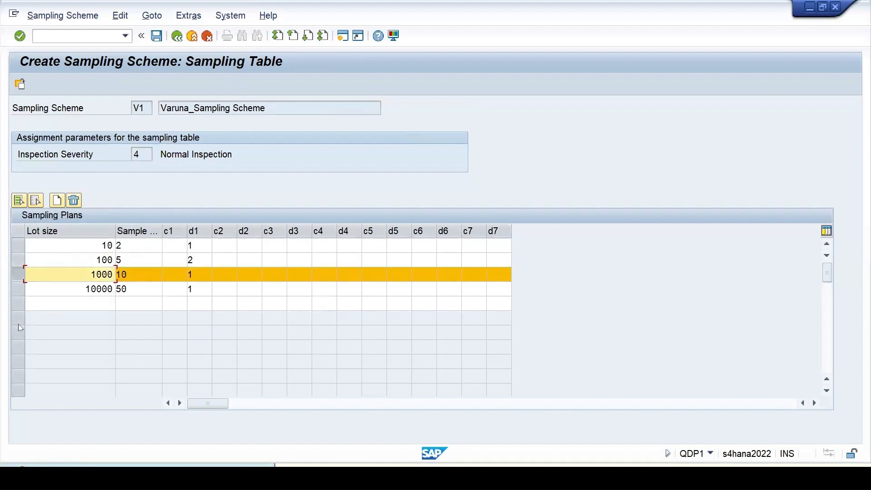
{"action": "left_click", "coordinate": [18, 290]}
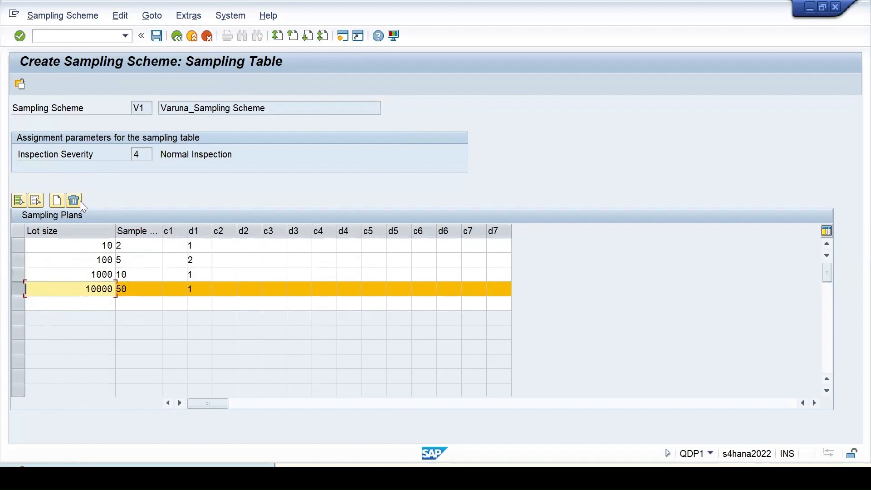
{"action": "left_click", "coordinate": [207, 257]}
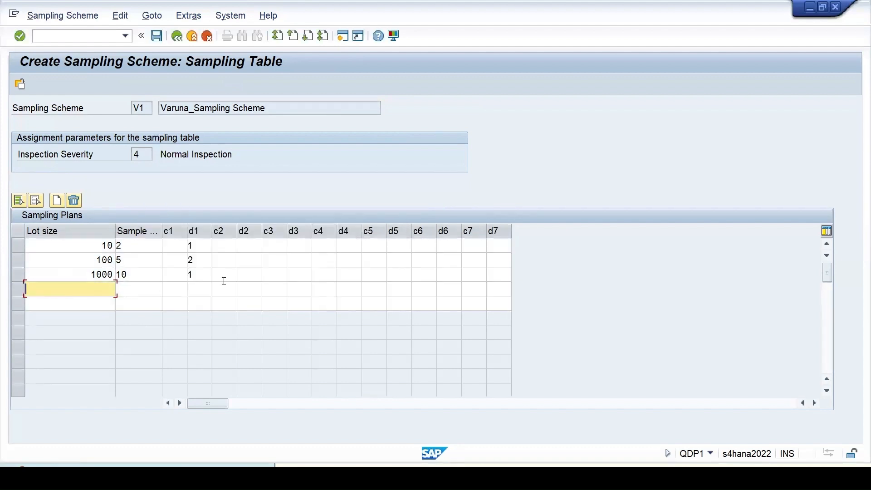
{"action": "left_click", "coordinate": [198, 274]}
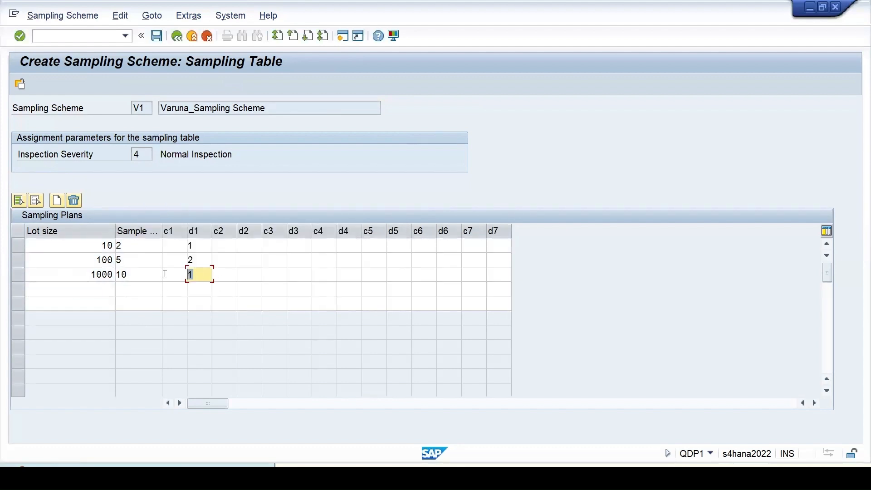
{"action": "type", "text": "5"}
{"action": "left_click", "coordinate": [125, 274]}
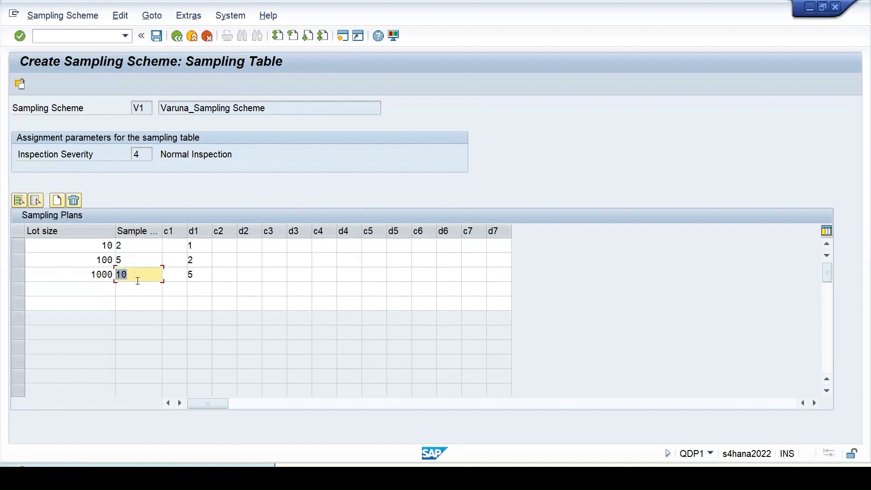
{"action": "type", "text": "15"}
Step: Save sampling scheme V1 past the warning and reopen it for changing
{"action": "left_click", "coordinate": [156, 37]}
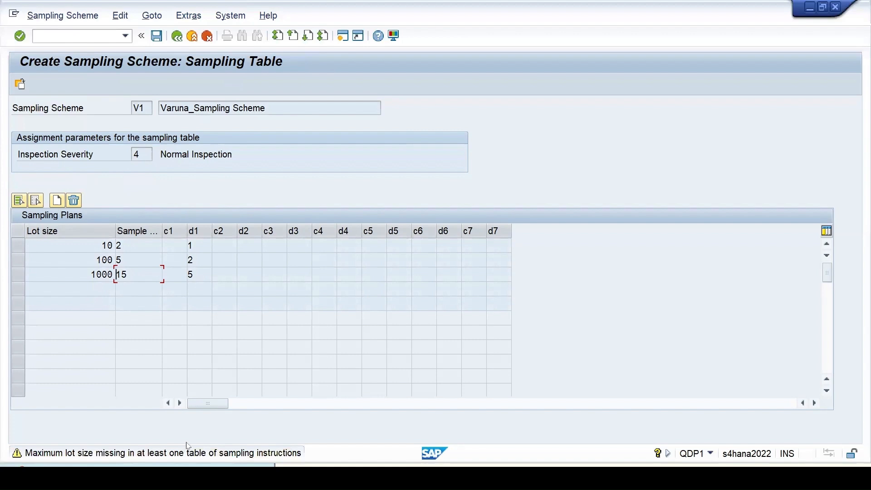
{"action": "key", "text": "Return"}
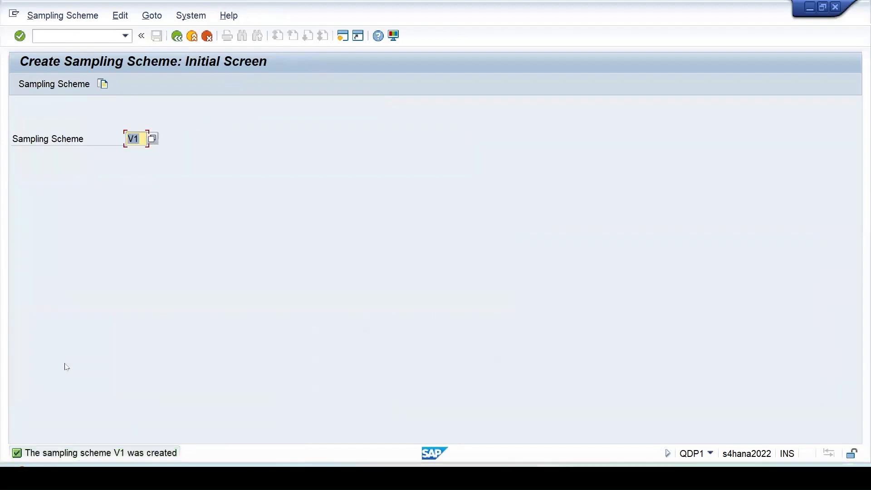
{"action": "left_click", "coordinate": [64, 16]}
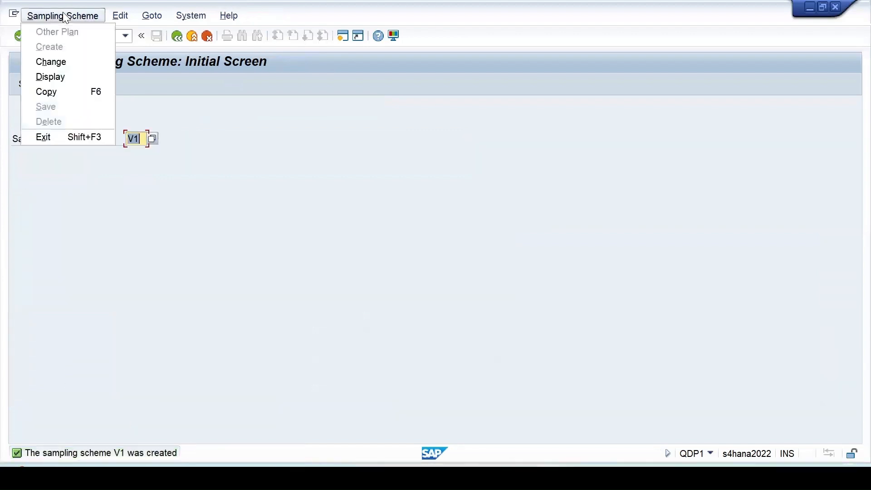
{"action": "left_click", "coordinate": [64, 63]}
{"action": "key", "text": "Return"}
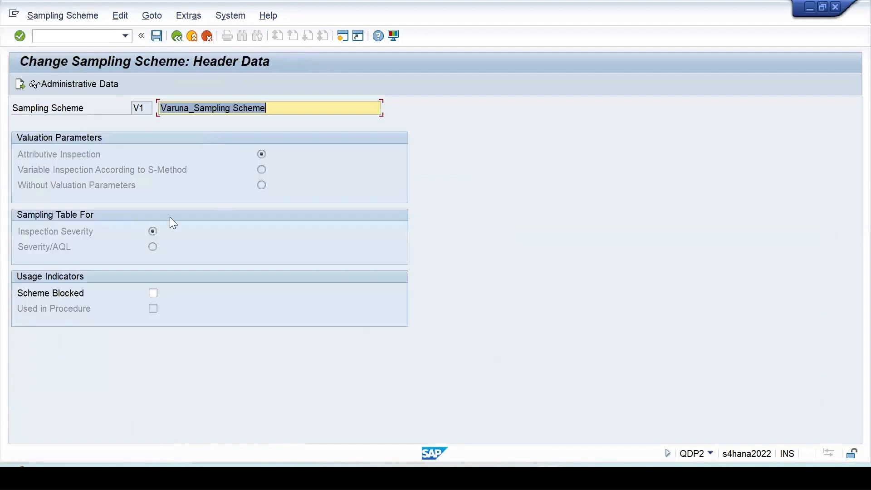
Step: Create a Reduced Inspection (severity 002) table for V1, copied from the existing Normal Inspection table
{"action": "left_click", "coordinate": [20, 84]}
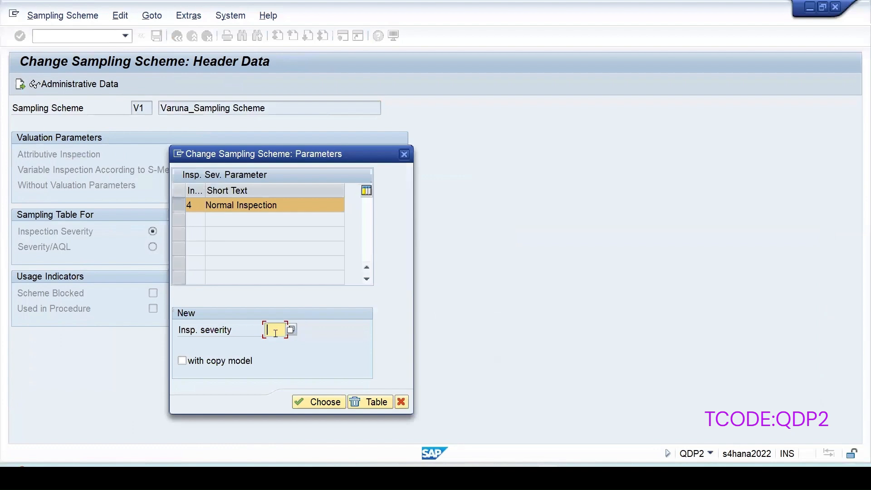
{"action": "left_click", "coordinate": [181, 361]}
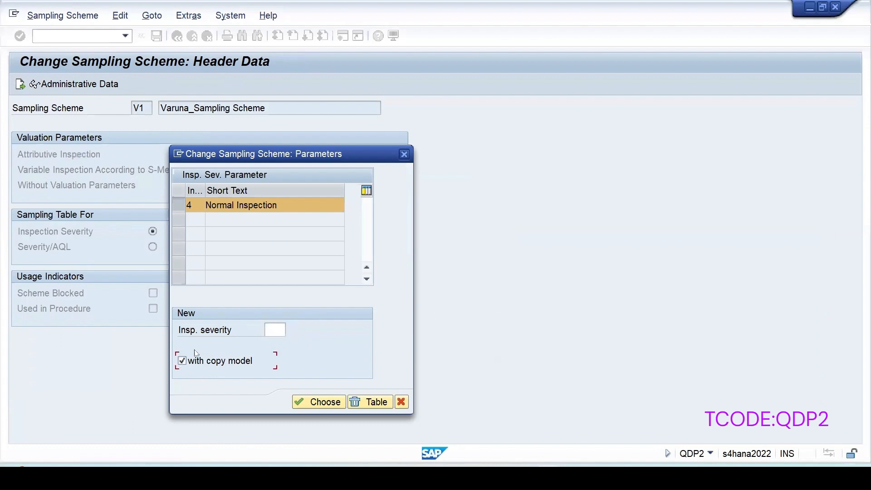
{"action": "left_click", "coordinate": [274, 329]}
{"action": "left_click", "coordinate": [291, 331]}
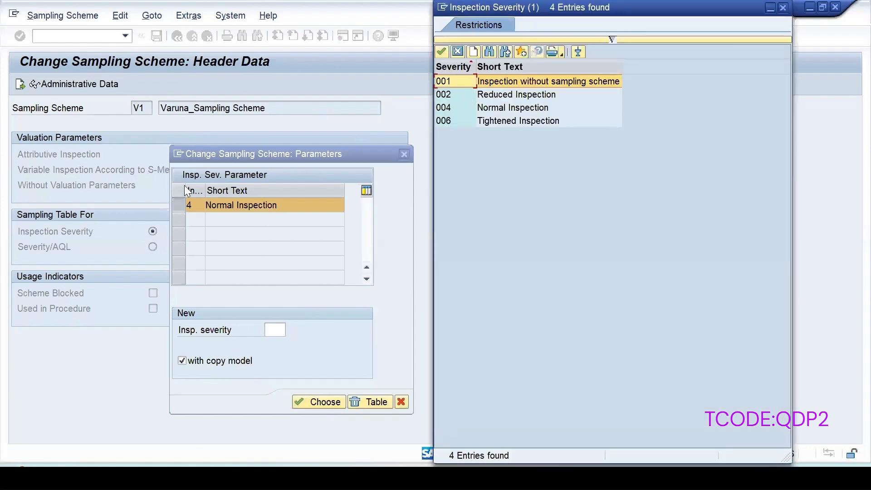
{"action": "double_click", "coordinate": [506, 91]}
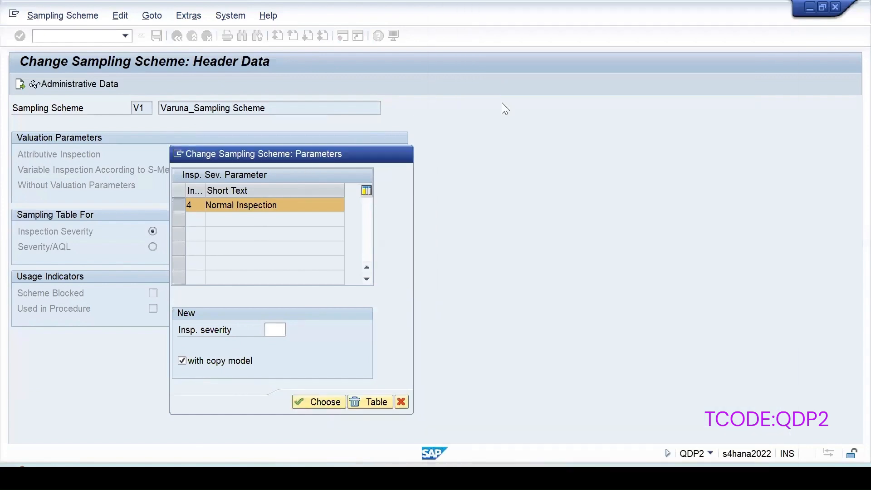
{"action": "left_click", "coordinate": [323, 402]}
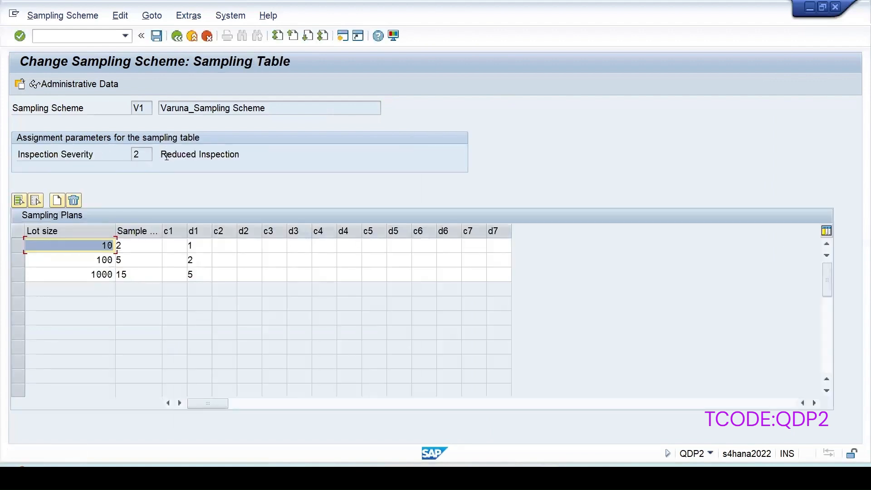
{"action": "left_click_drag", "start_coordinate": [162, 154], "coordinate": [285, 155]}
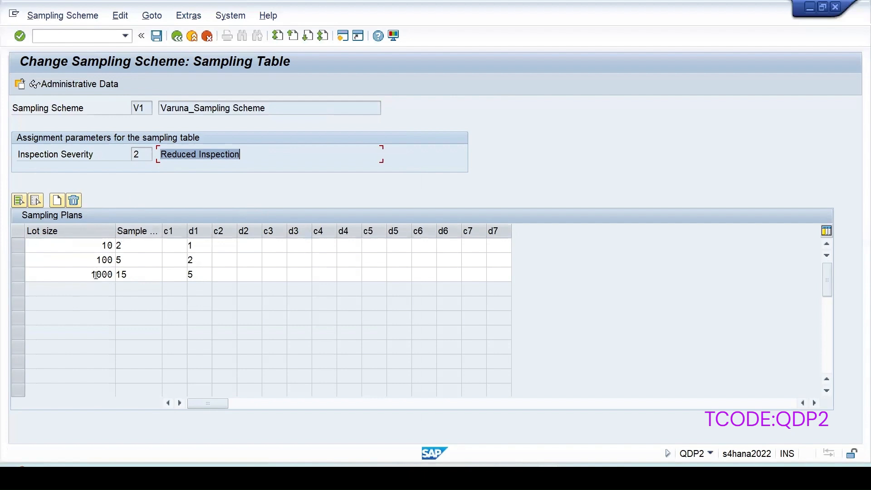
Step: Delete V1's Reduced Inspection table and open the remaining Normal Inspection table with lot sizes 10, 100, 1000
{"action": "left_click", "coordinate": [177, 36]}
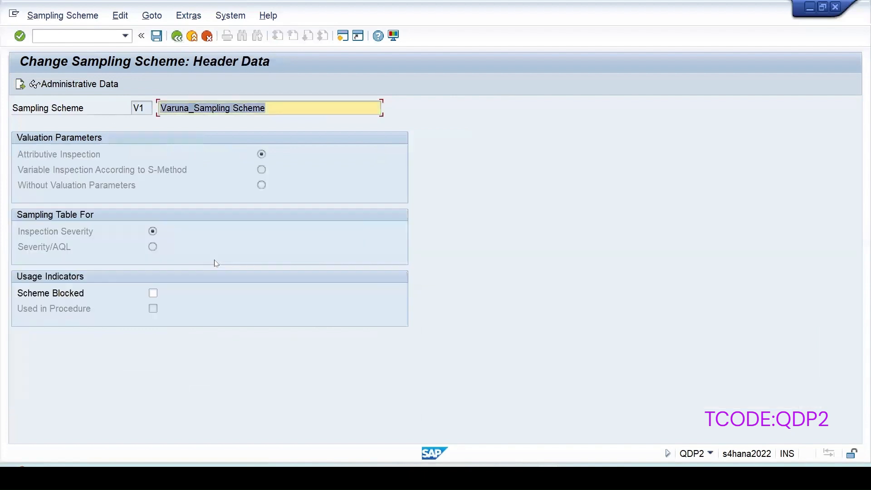
{"action": "key", "text": "Return"}
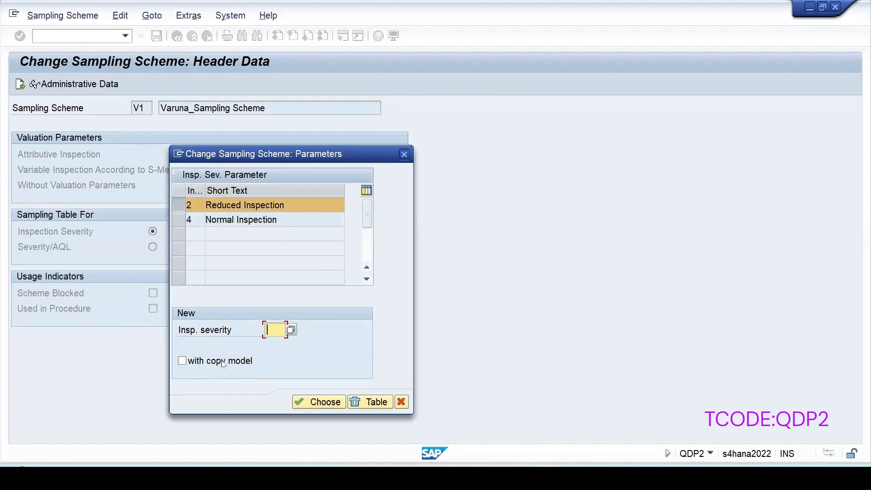
{"action": "left_click", "coordinate": [177, 204]}
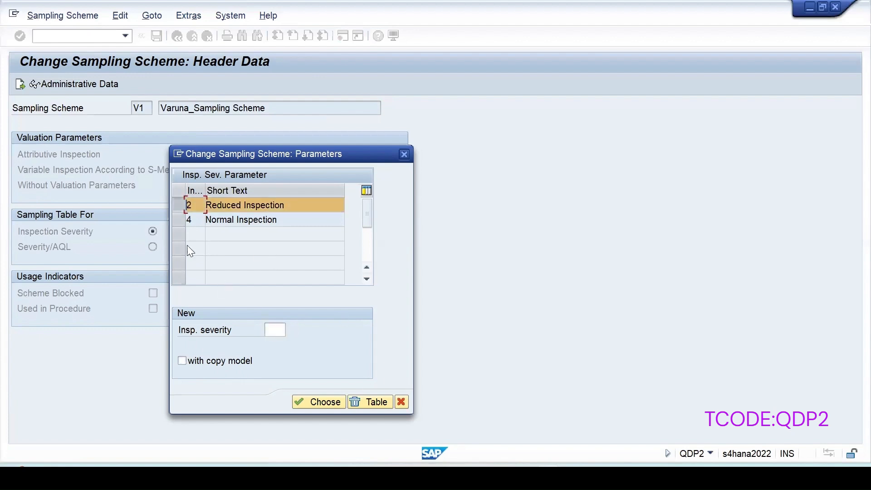
{"action": "left_click", "coordinate": [371, 405]}
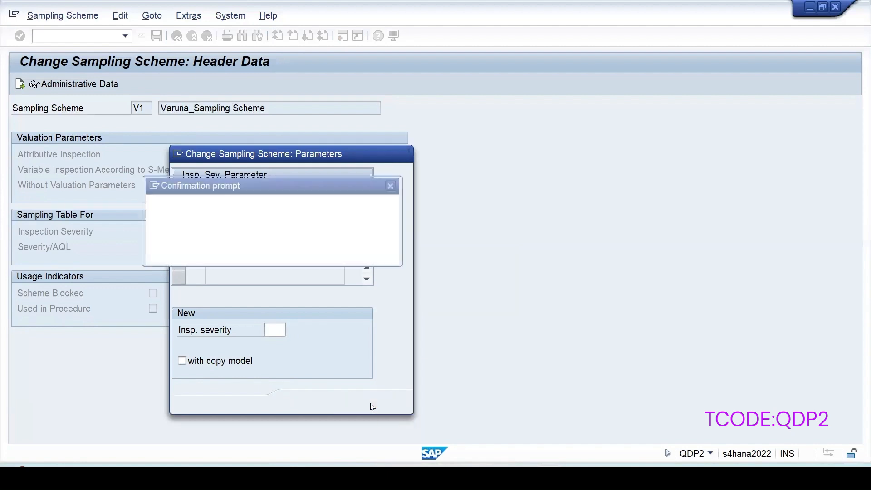
{"action": "left_click", "coordinate": [231, 255]}
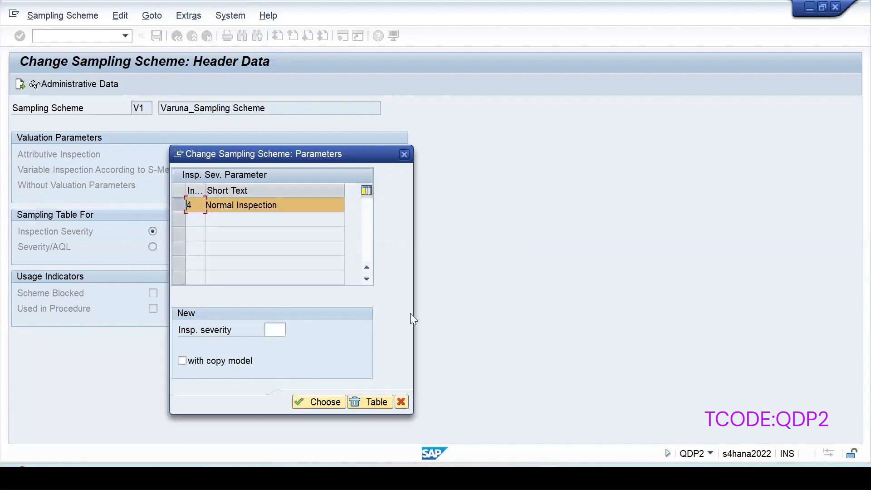
{"action": "left_click", "coordinate": [327, 403]}
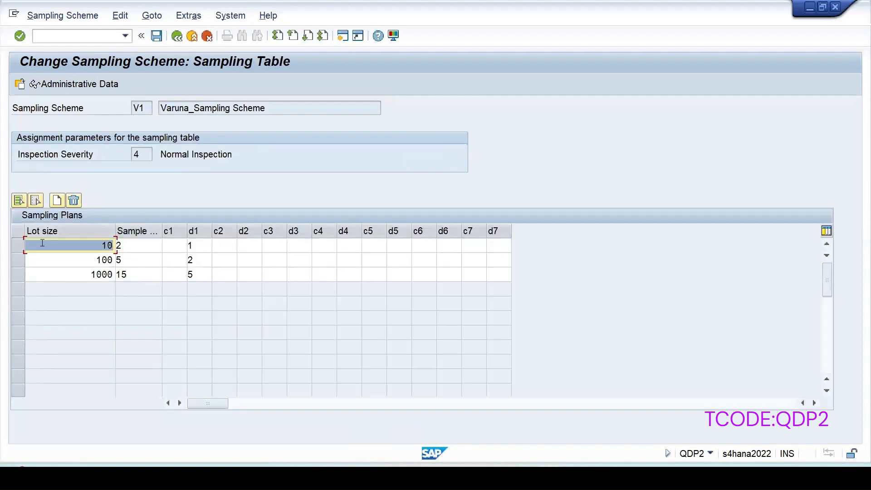
Step: Create an empty Reduced Inspection (002) table for V1 without copying, then go back to the header data
{"action": "left_click", "coordinate": [19, 85]}
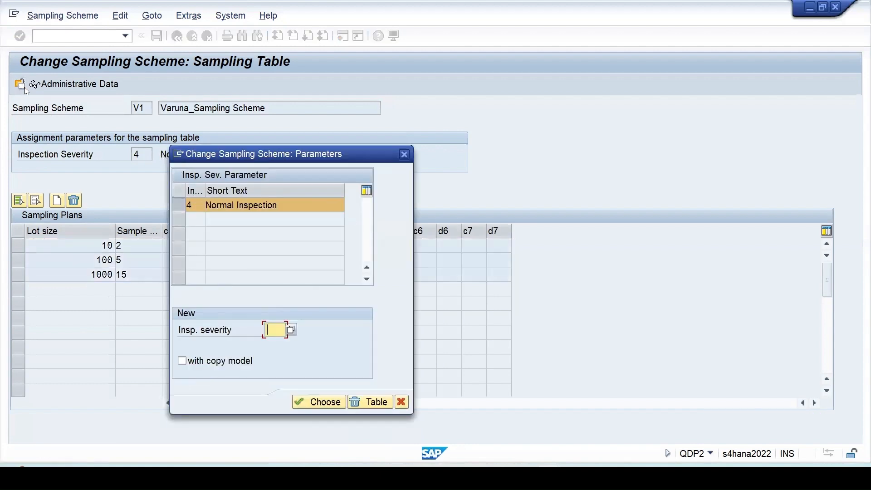
{"action": "left_click", "coordinate": [292, 330]}
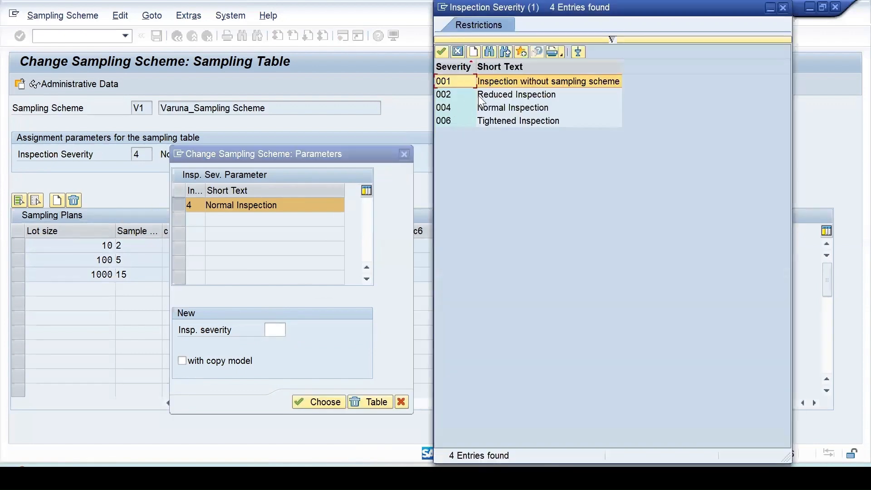
{"action": "left_click", "coordinate": [486, 92]}
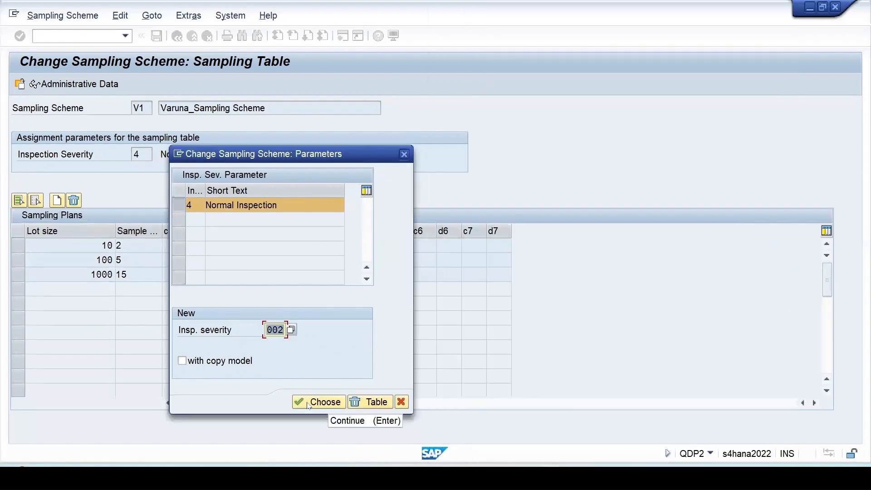
{"action": "left_click", "coordinate": [313, 402]}
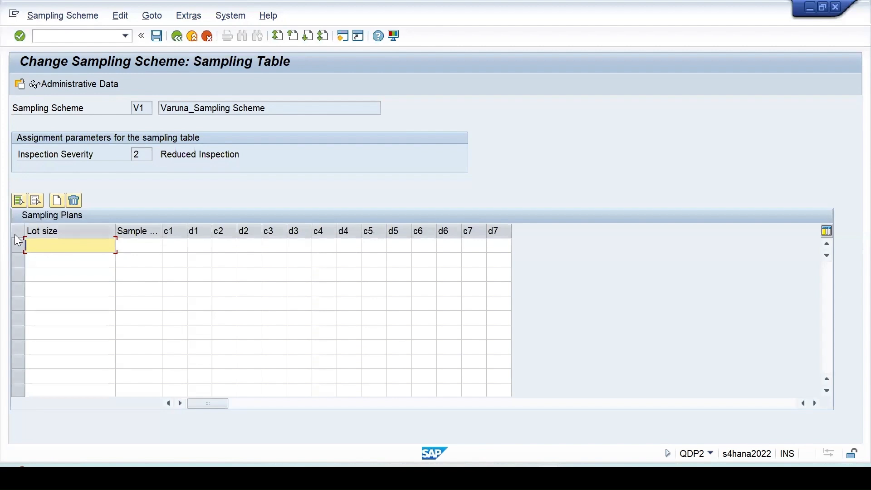
{"action": "double_click", "coordinate": [139, 155]}
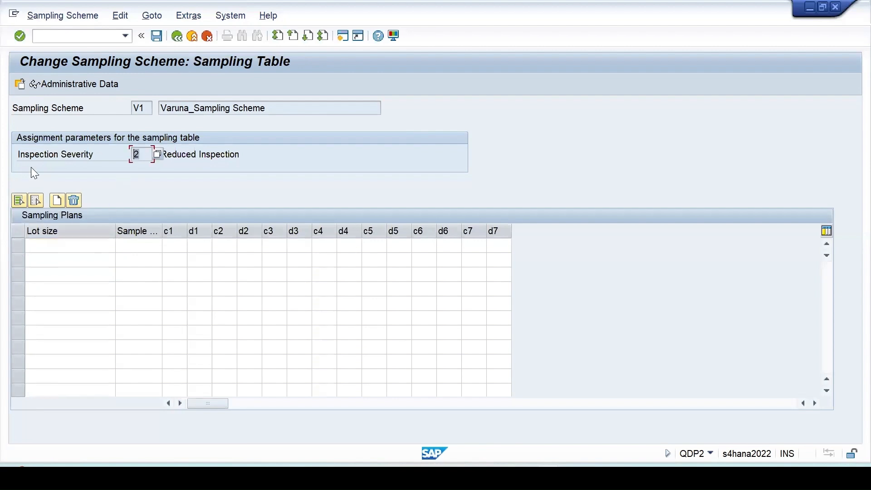
{"action": "left_click", "coordinate": [177, 36]}
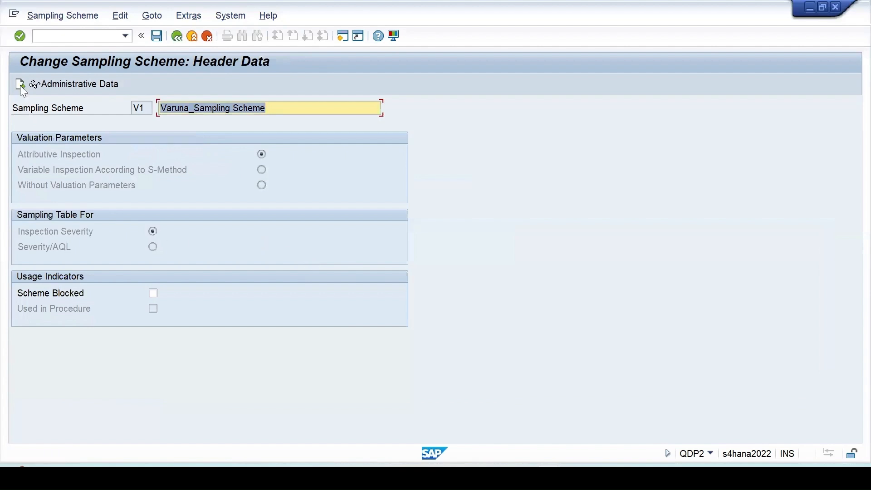
Step: Open V1's Normal Inspection table and check the lot size 10 row and its d1 value
{"action": "left_click", "coordinate": [20, 84]}
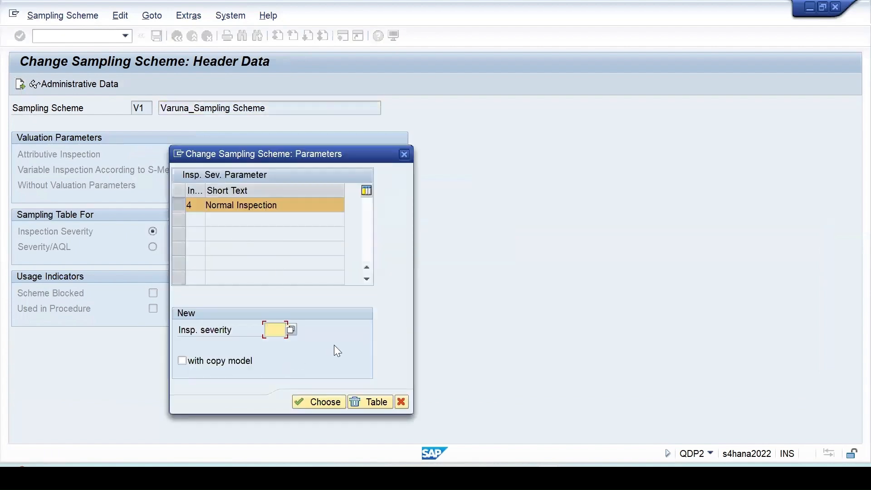
{"action": "double_click", "coordinate": [229, 220]}
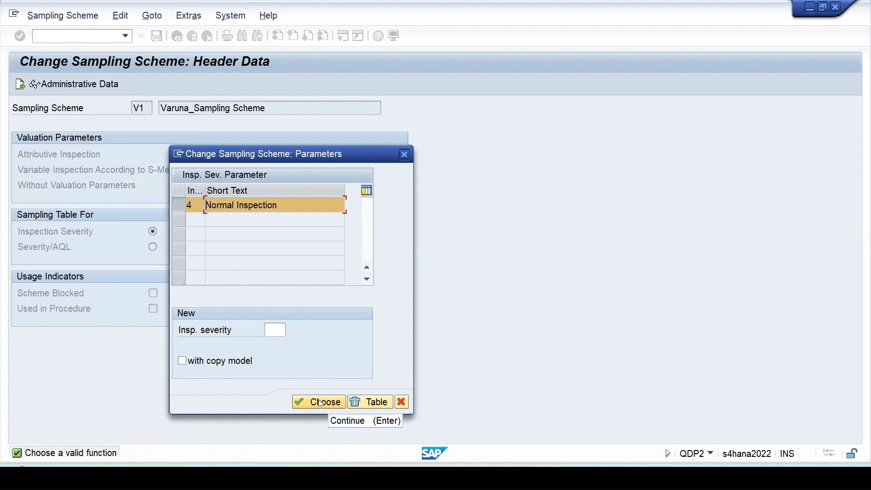
{"action": "left_click", "coordinate": [319, 401]}
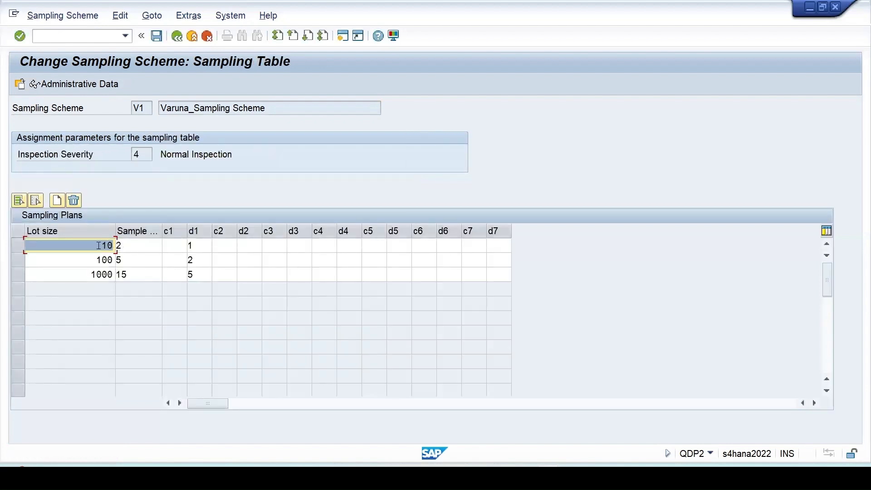
{"action": "left_click_drag", "start_coordinate": [97, 245], "coordinate": [129, 246]}
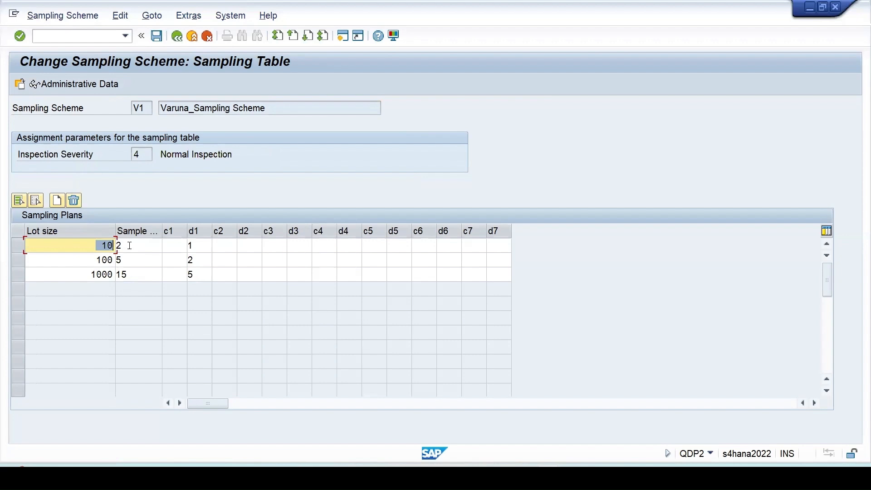
{"action": "double_click", "coordinate": [196, 244]}
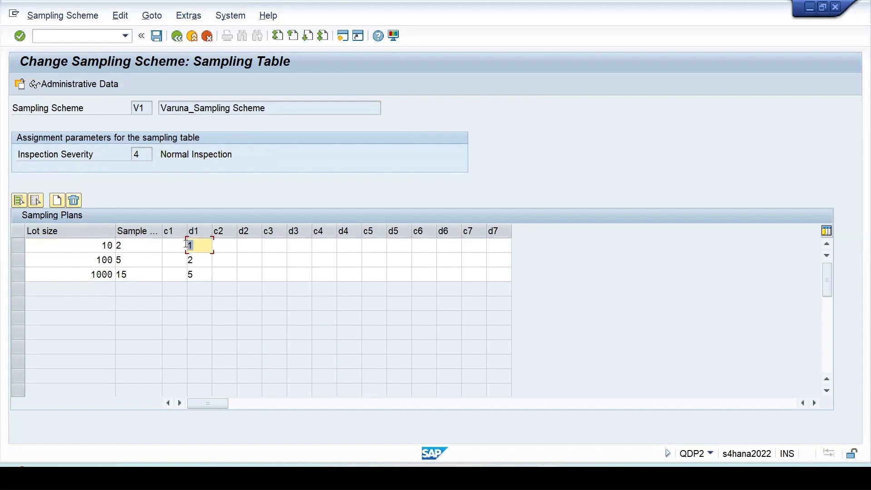
{"action": "double_click", "coordinate": [148, 109]}
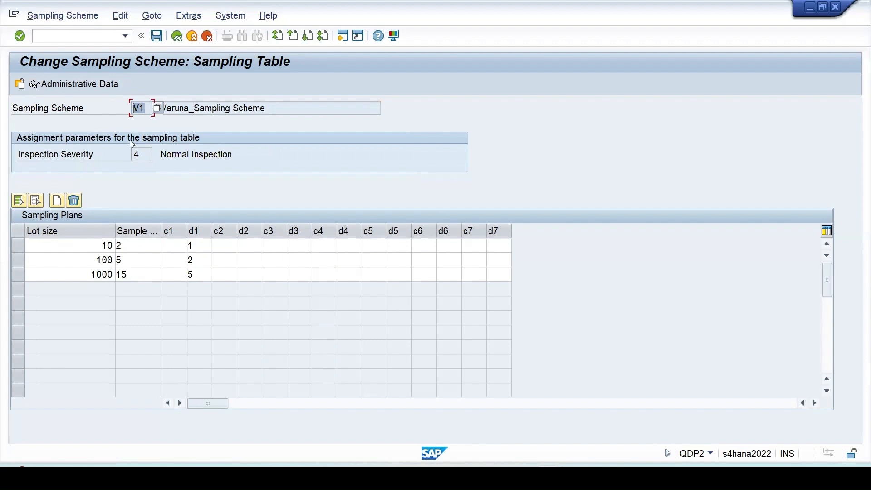
{"action": "left_click", "coordinate": [47, 118]}
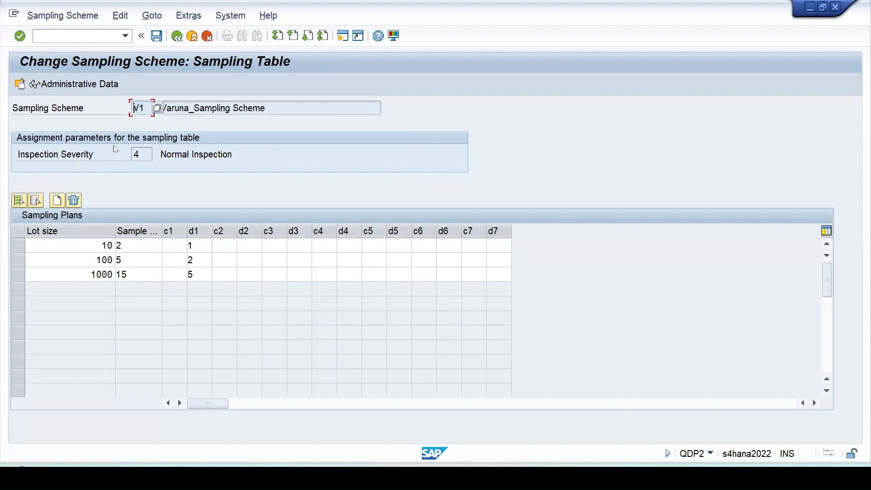
Step: Save the changes to V1, accepting the lot size warning
{"action": "left_click", "coordinate": [157, 37]}
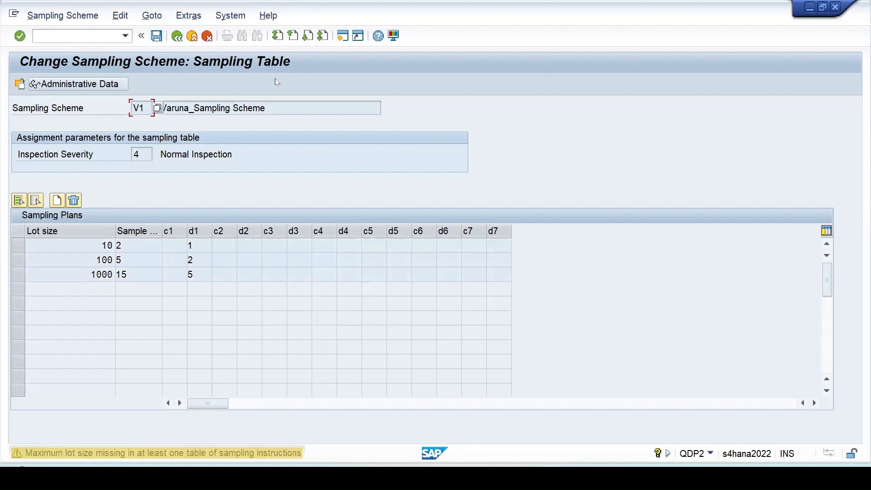
{"action": "key", "text": "Return"}
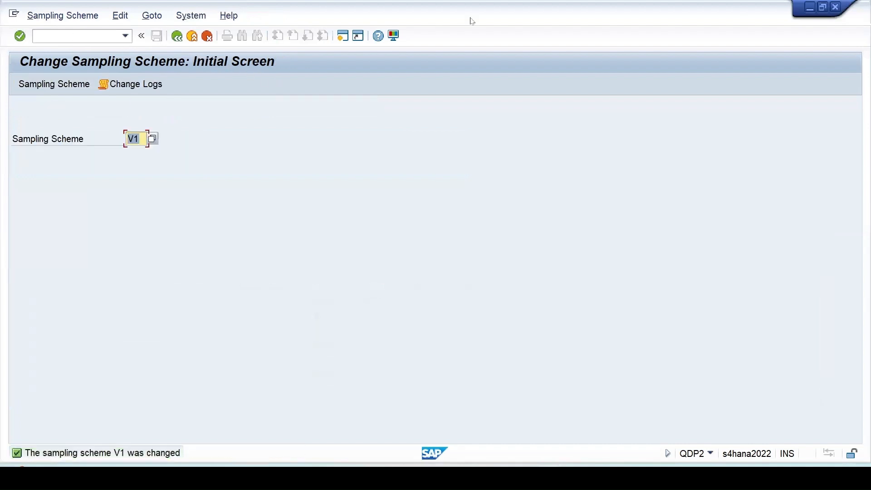
{"action": "left_click", "coordinate": [836, 9]}
Step: In QDV2, change procedure VAR_SS's sampling scheme from VAR to V1 and display V1's header
{"action": "type", "text": "/"}
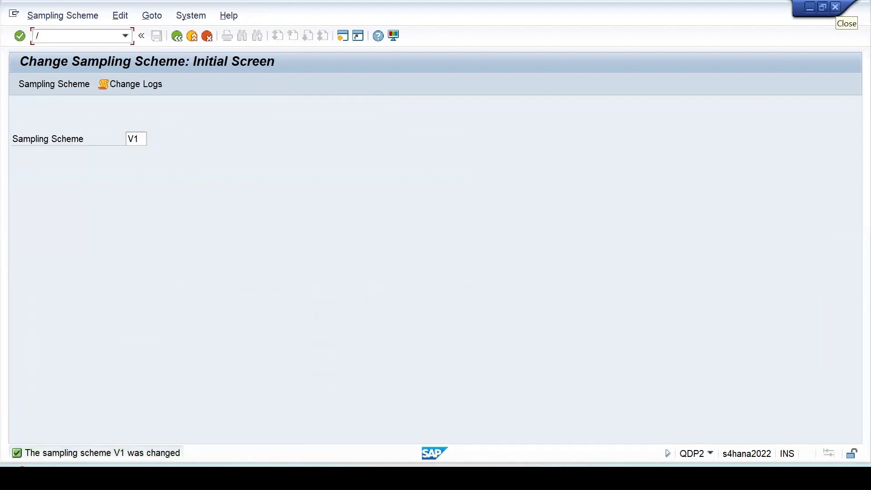
{"action": "type", "text": "nqdv"}
{"action": "key", "text": "Return"}
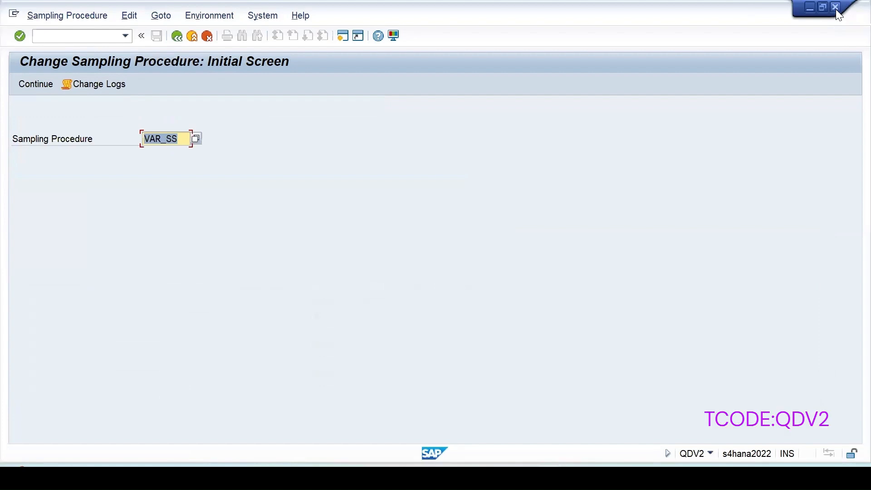
{"action": "key", "text": "Return"}
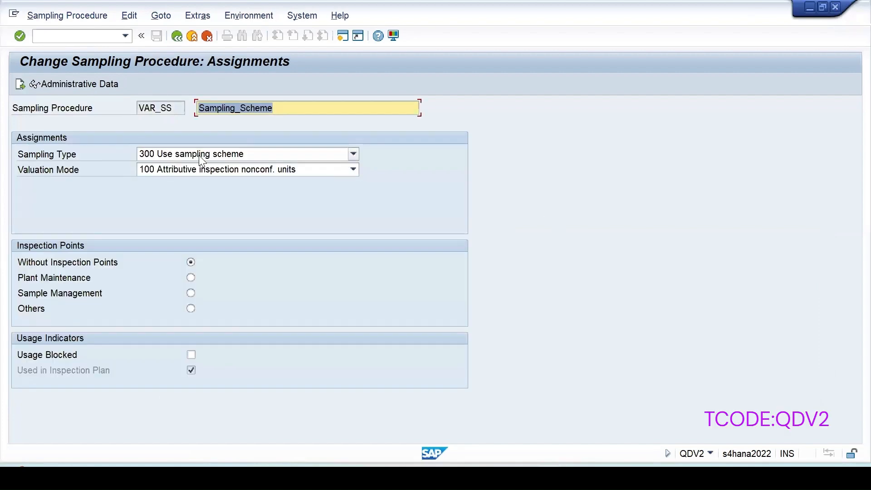
{"action": "key", "text": "Return"}
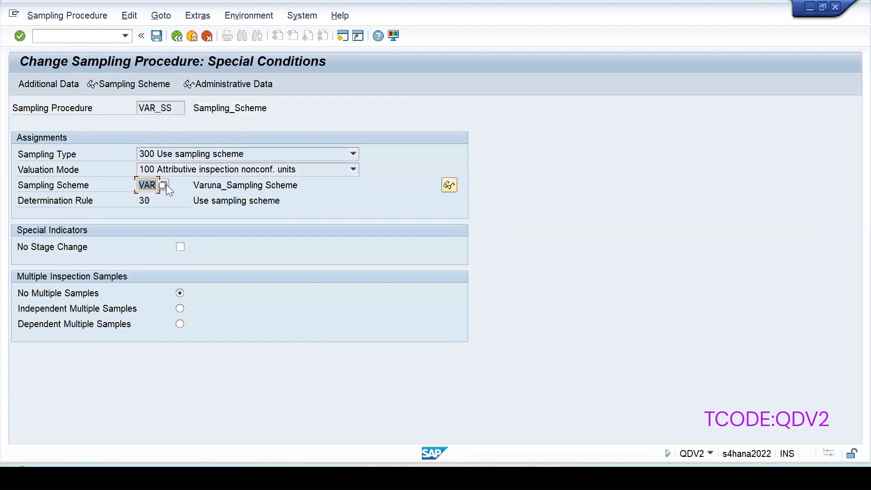
{"action": "type", "text": "V1"}
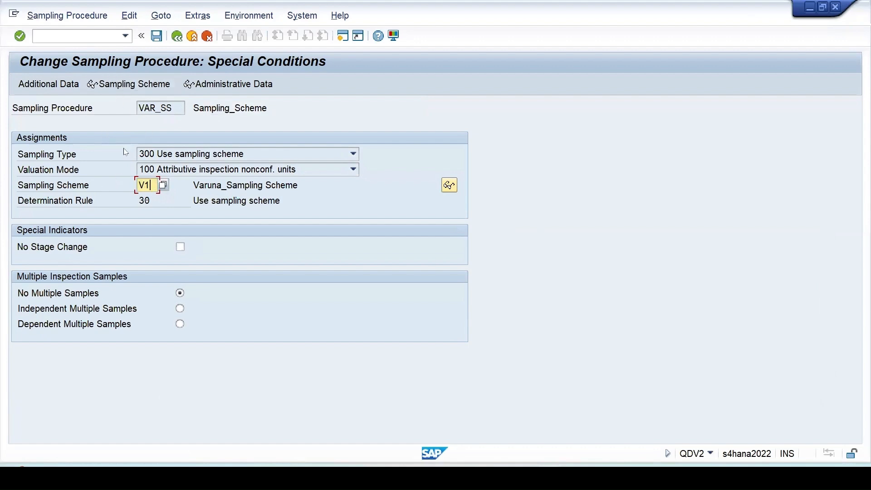
{"action": "left_click", "coordinate": [117, 85]}
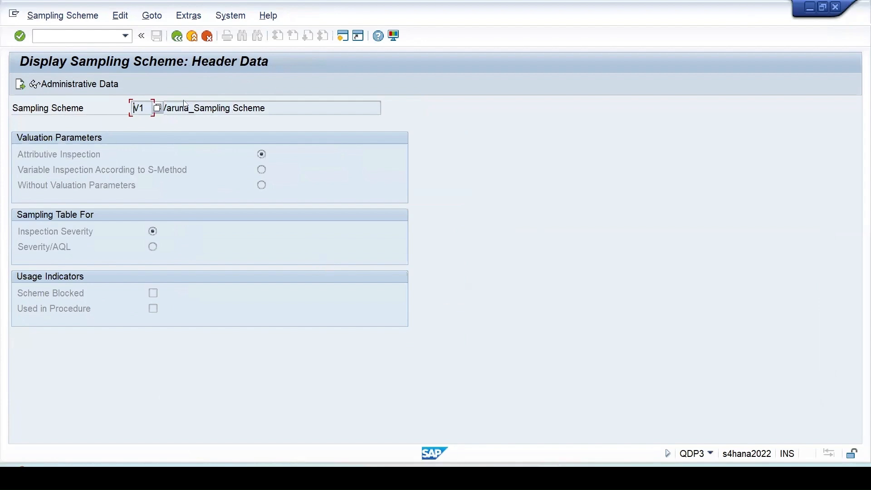
Step: View V1's Normal Inspection sampling table, then go back to VAR_SS's special conditions
{"action": "left_click", "coordinate": [20, 84]}
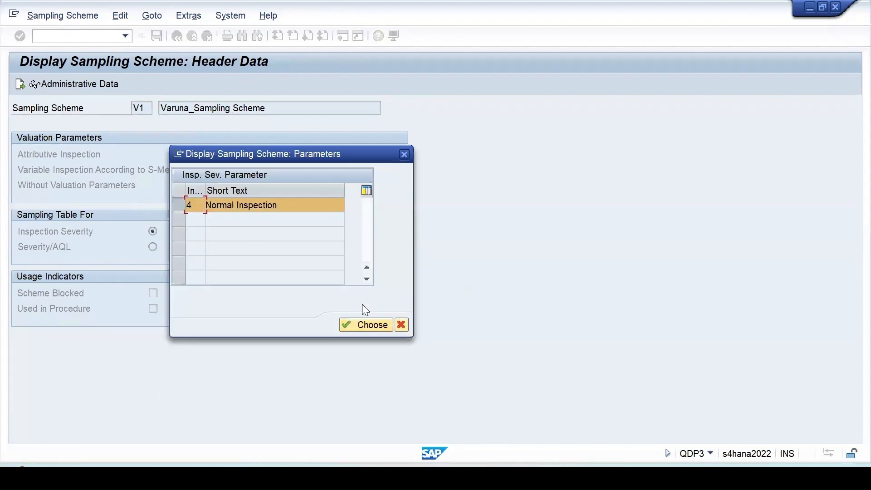
{"action": "left_click", "coordinate": [370, 326]}
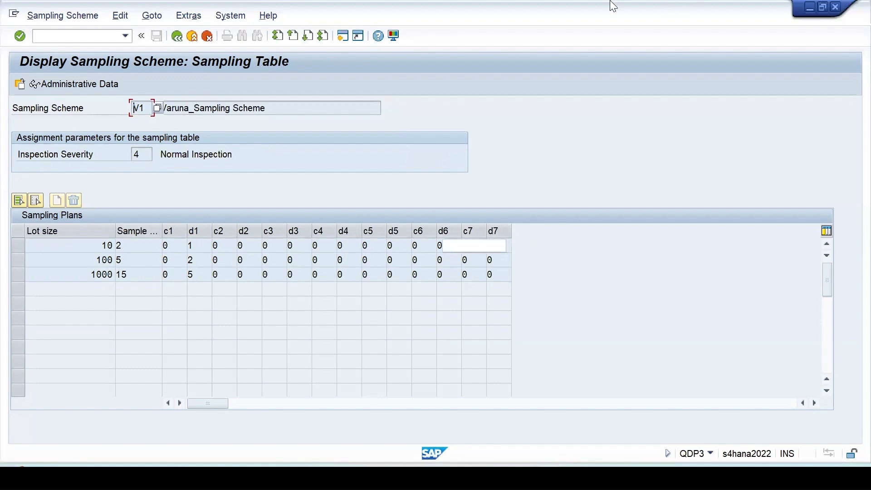
{"action": "left_click", "coordinate": [177, 39]}
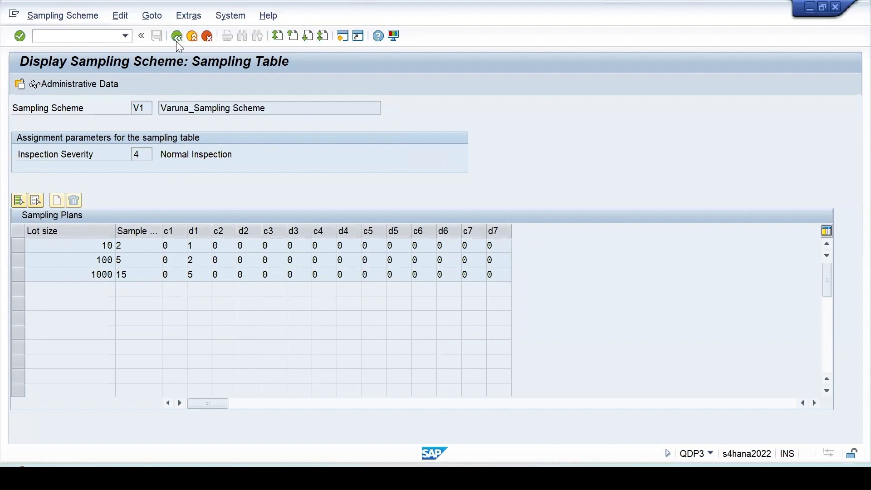
{"action": "left_click", "coordinate": [176, 40]}
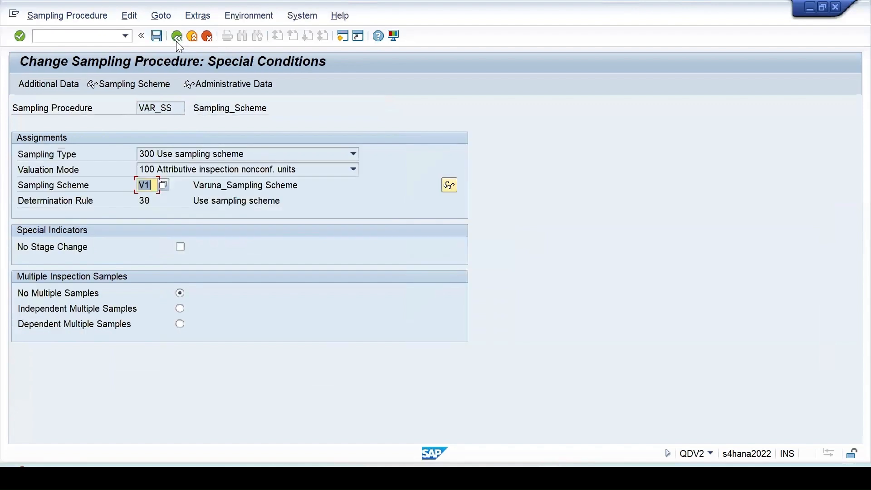
Step: Set VAR_SS's scheme reference to inspection severity 004 Normal Inspection and save the procedure
{"action": "left_click", "coordinate": [38, 85]}
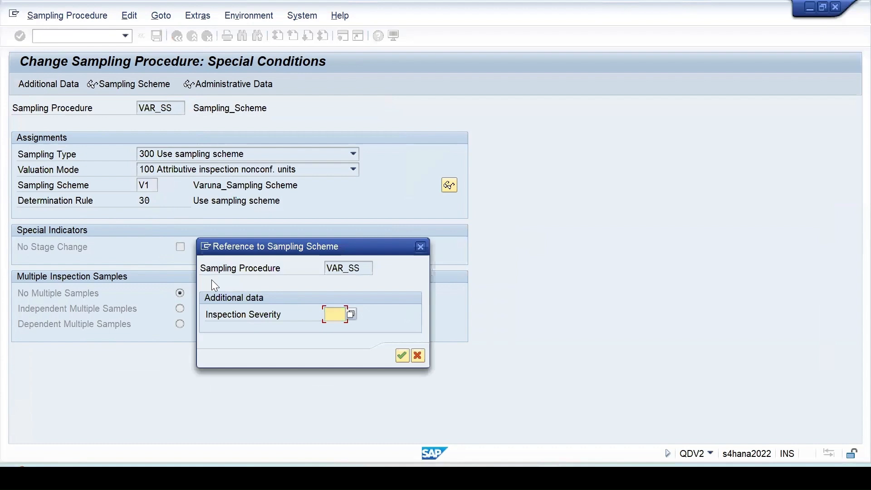
{"action": "left_click_drag", "start_coordinate": [330, 246], "coordinate": [427, 132]}
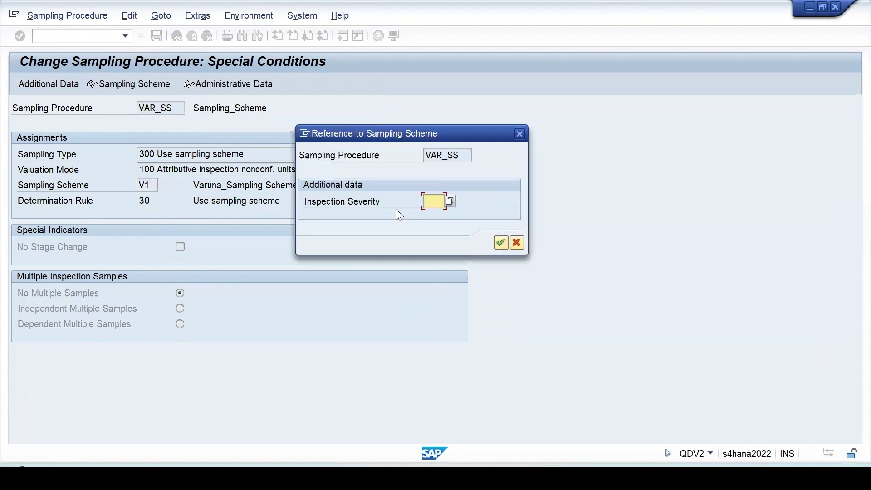
{"action": "key", "text": "F4"}
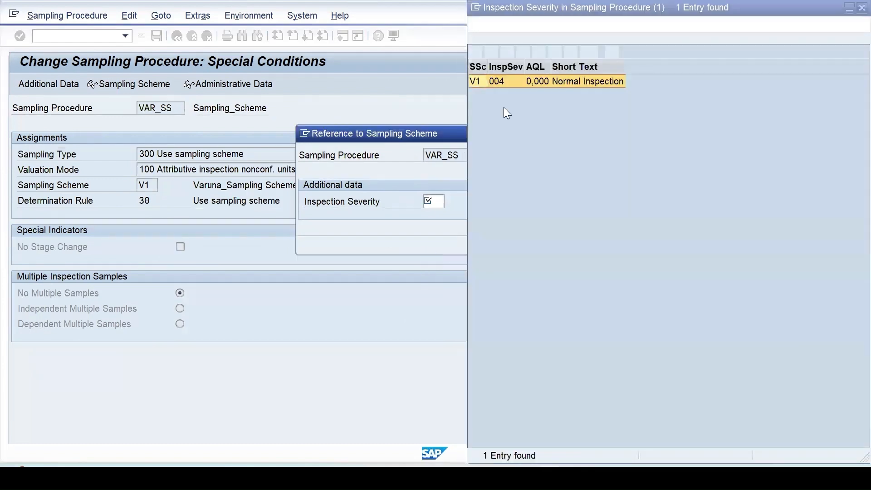
{"action": "double_click", "coordinate": [538, 80]}
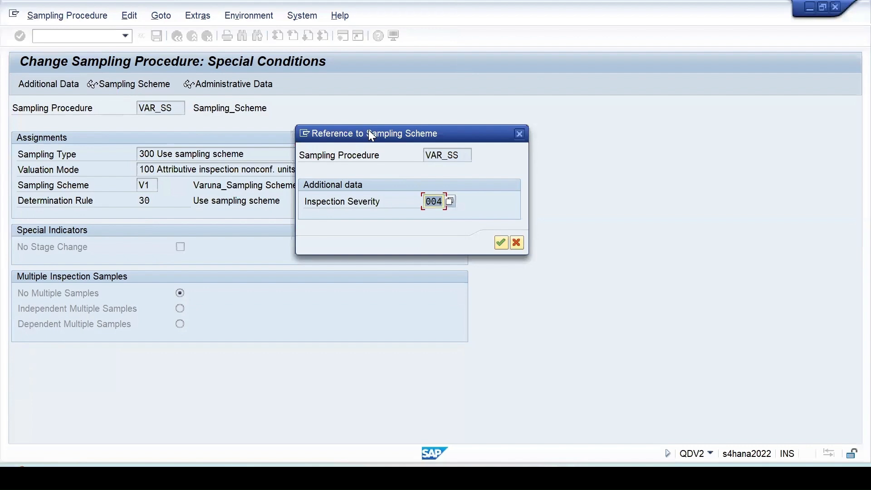
{"action": "left_click_drag", "start_coordinate": [368, 130], "coordinate": [320, 124]}
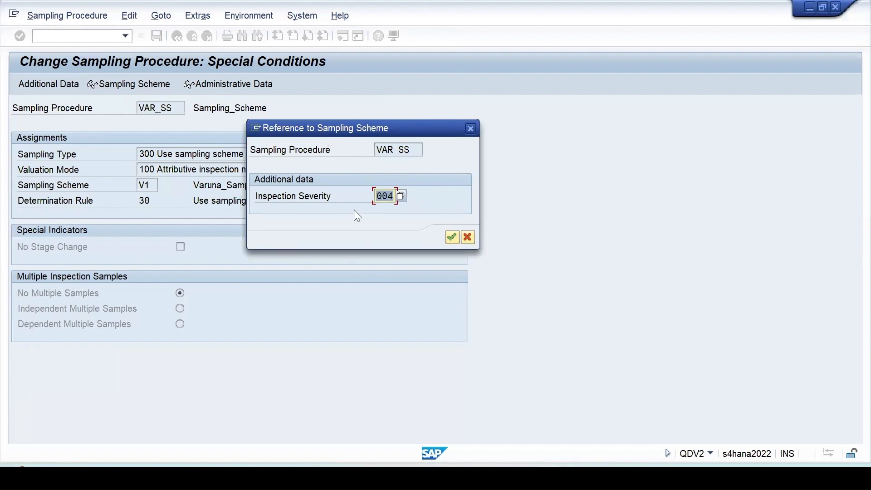
{"action": "left_click", "coordinate": [452, 237]}
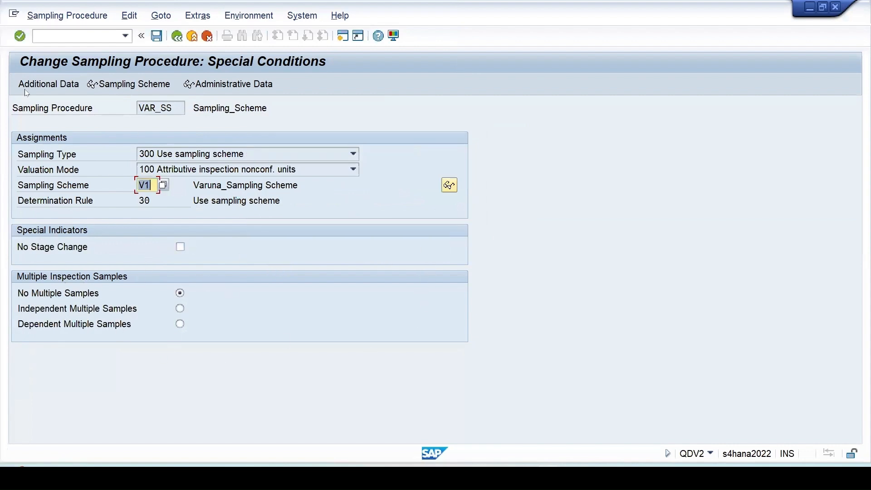
{"action": "left_click", "coordinate": [156, 36]}
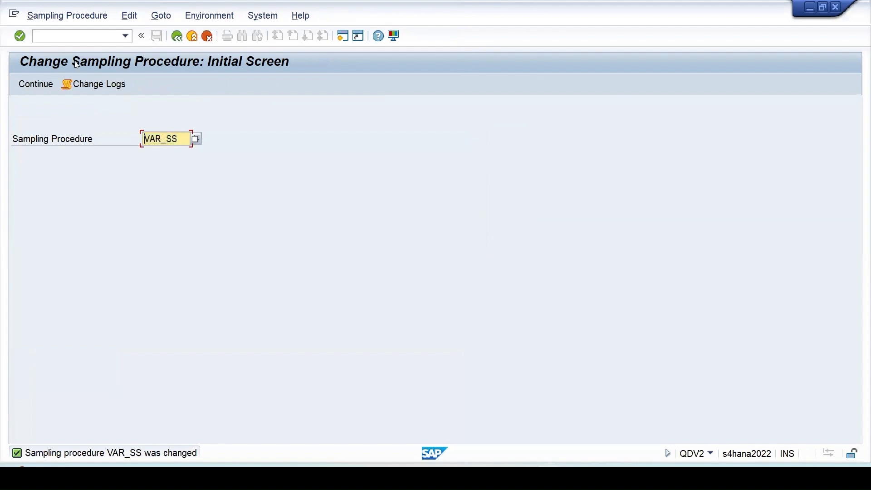
{"action": "left_click", "coordinate": [75, 36]}
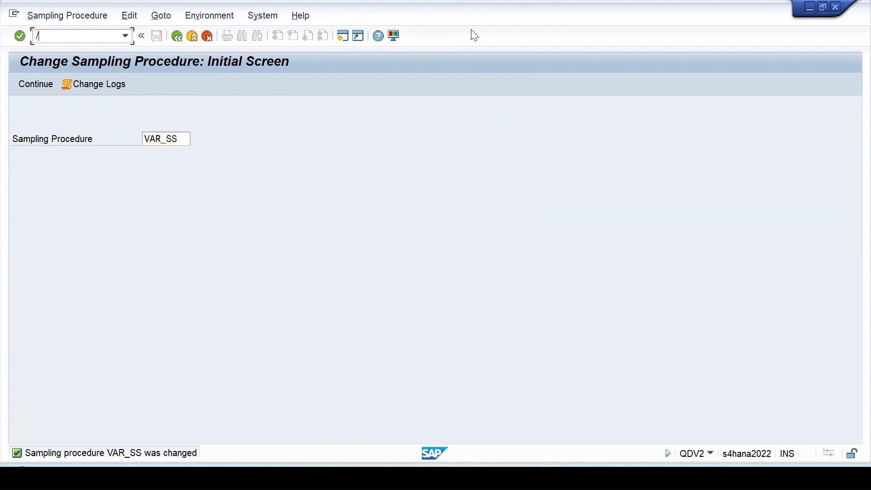